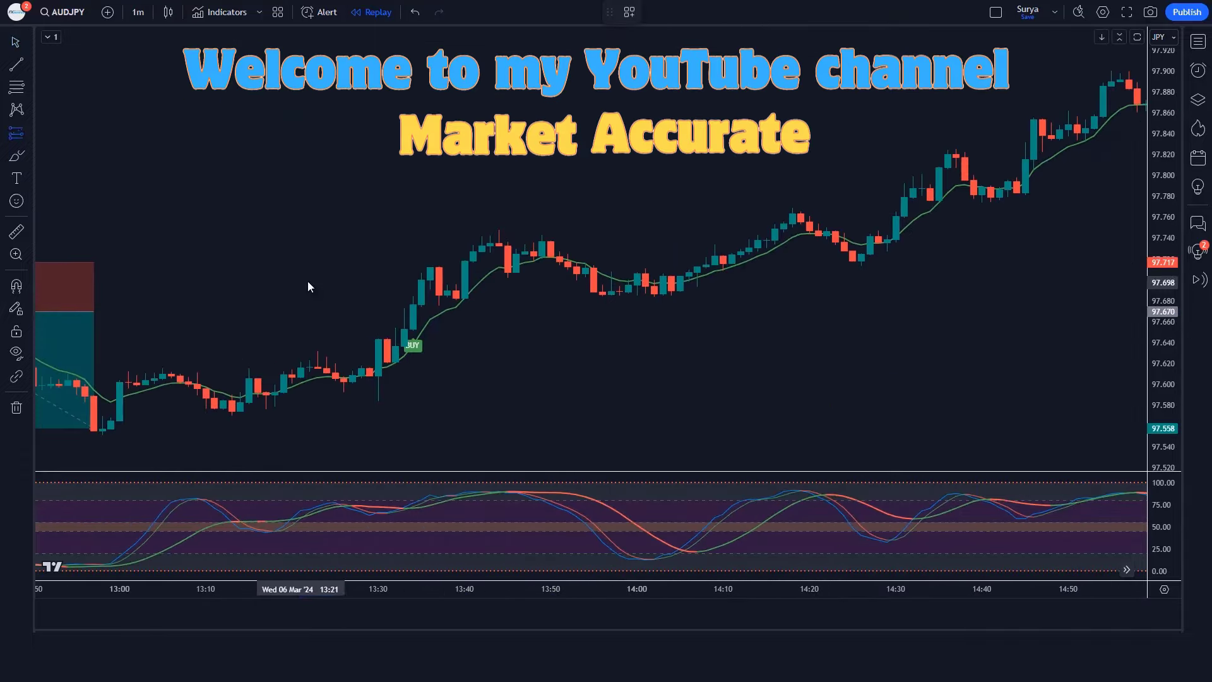
Pan and scale the AUDJPY chart, then bring up the timeframe list
click(413, 305)
drag(413, 218, 413, 86)
drag(578, 305, 1101, 289)
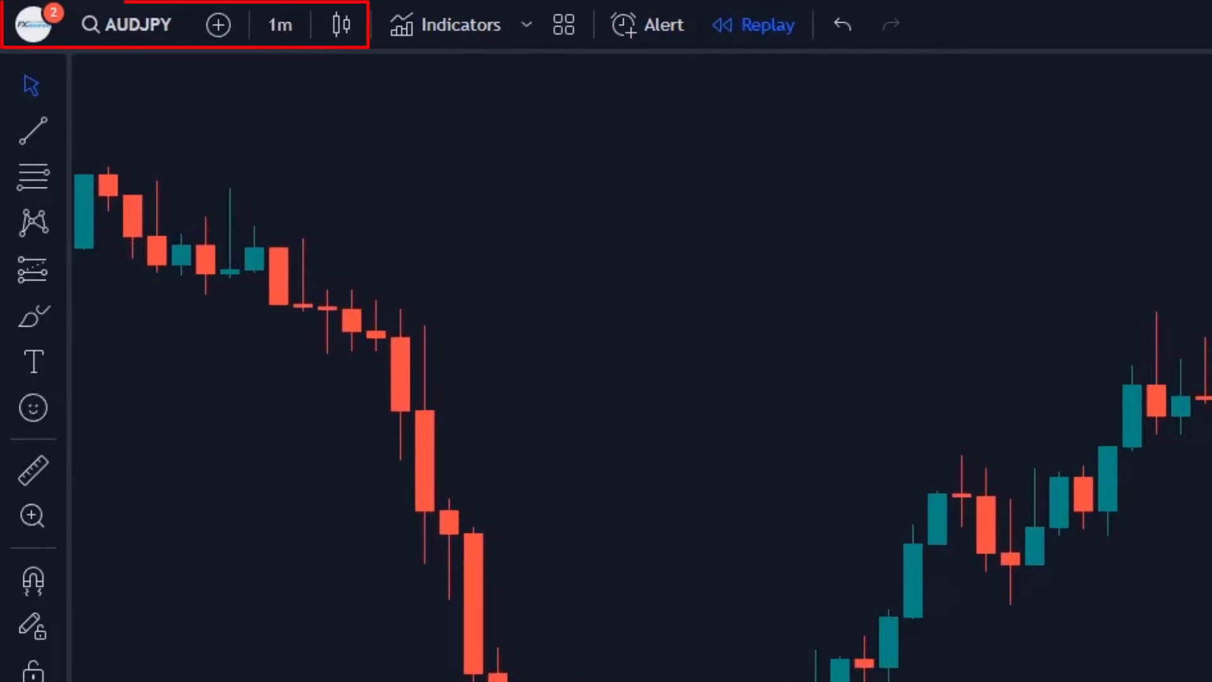
click(280, 24)
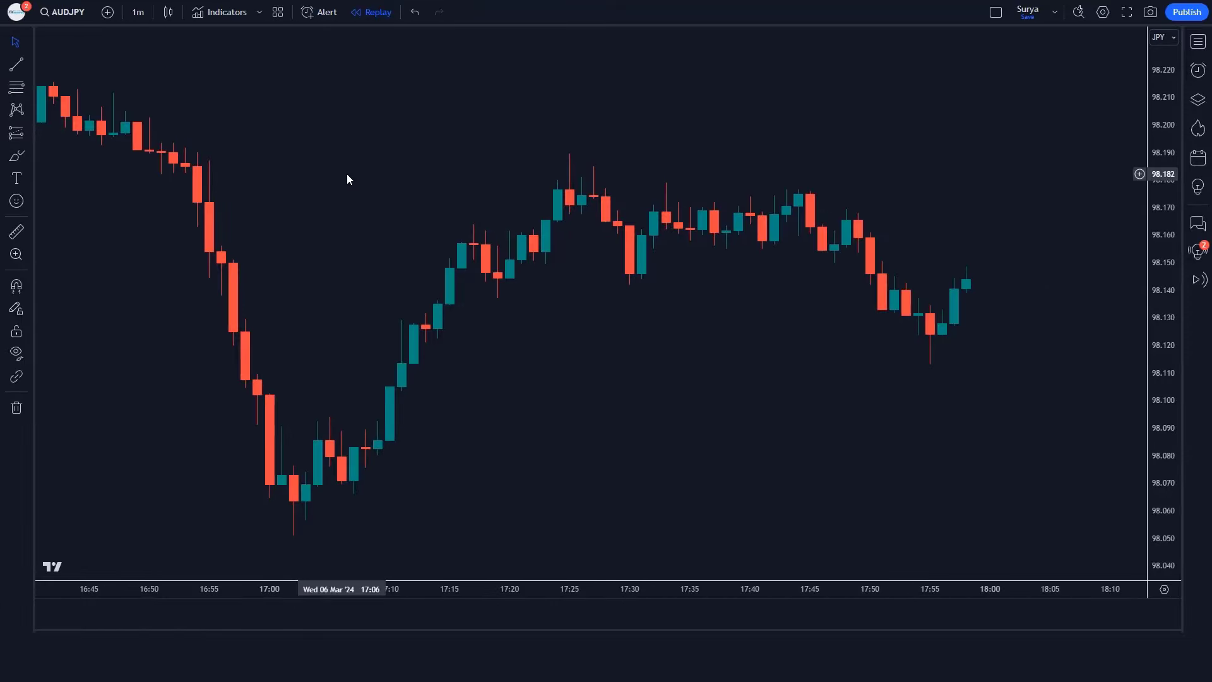
Add the Buy/Sell by StockFinz.com indicator and the Doble stochastic oscillator fast and slow
click(233, 13)
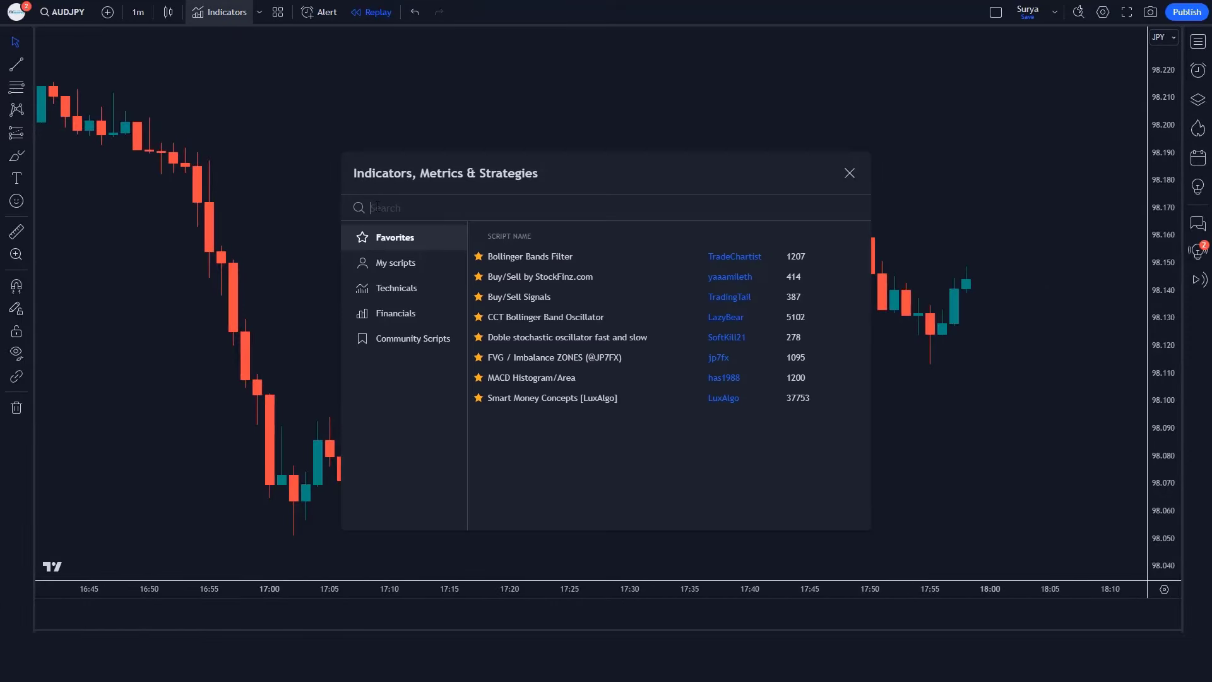
text(b)
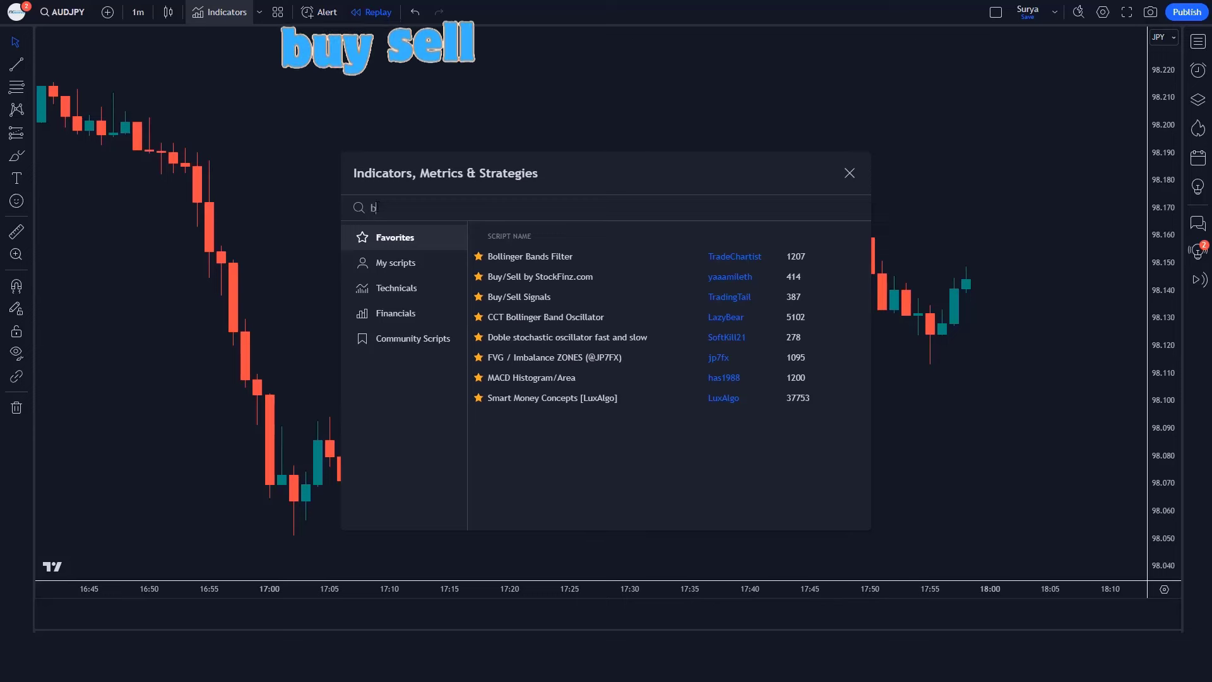
text(uy)
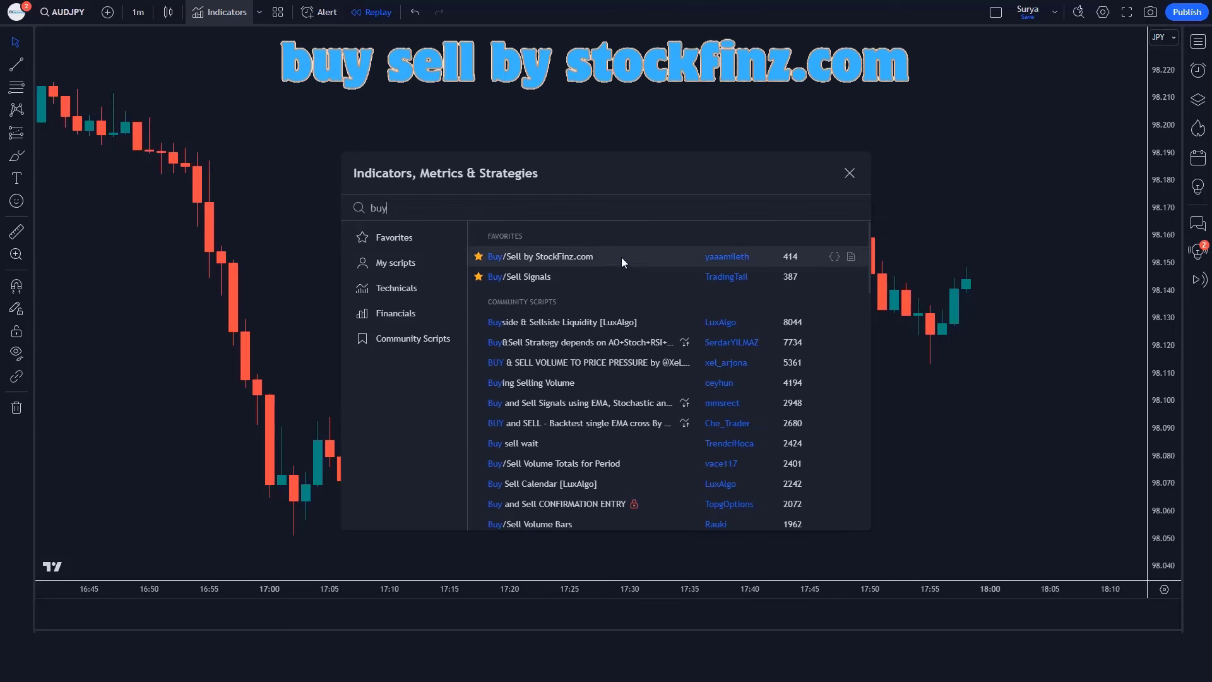
click(621, 256)
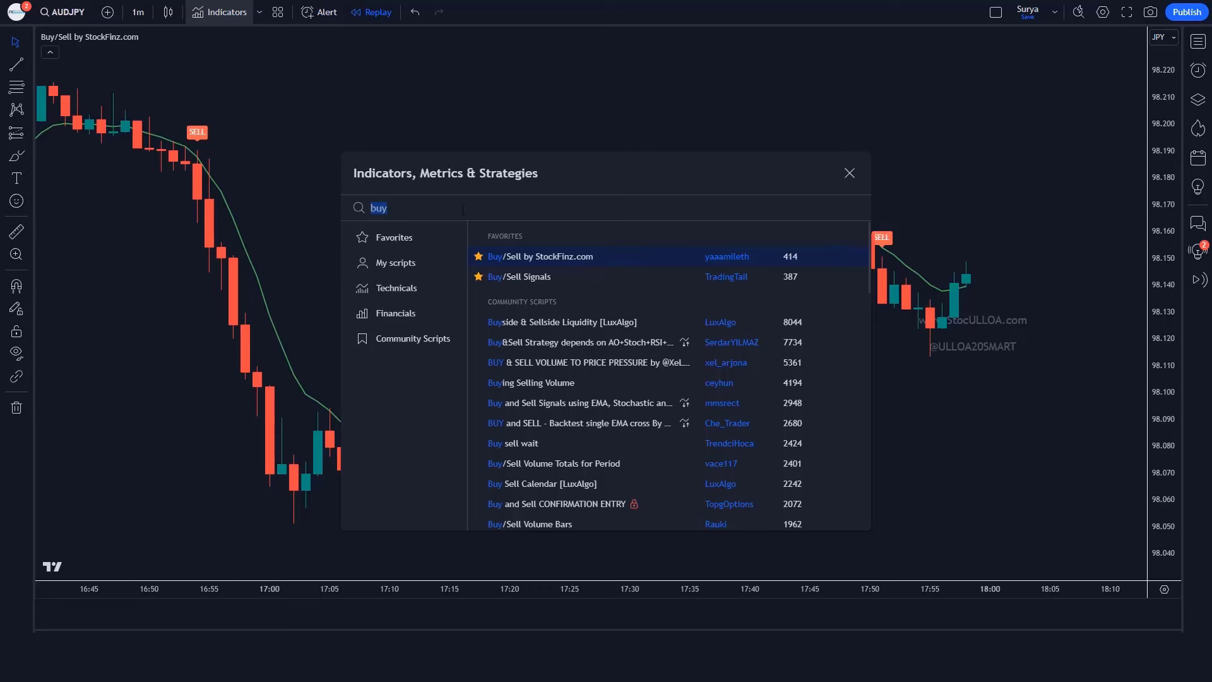
text(doble)
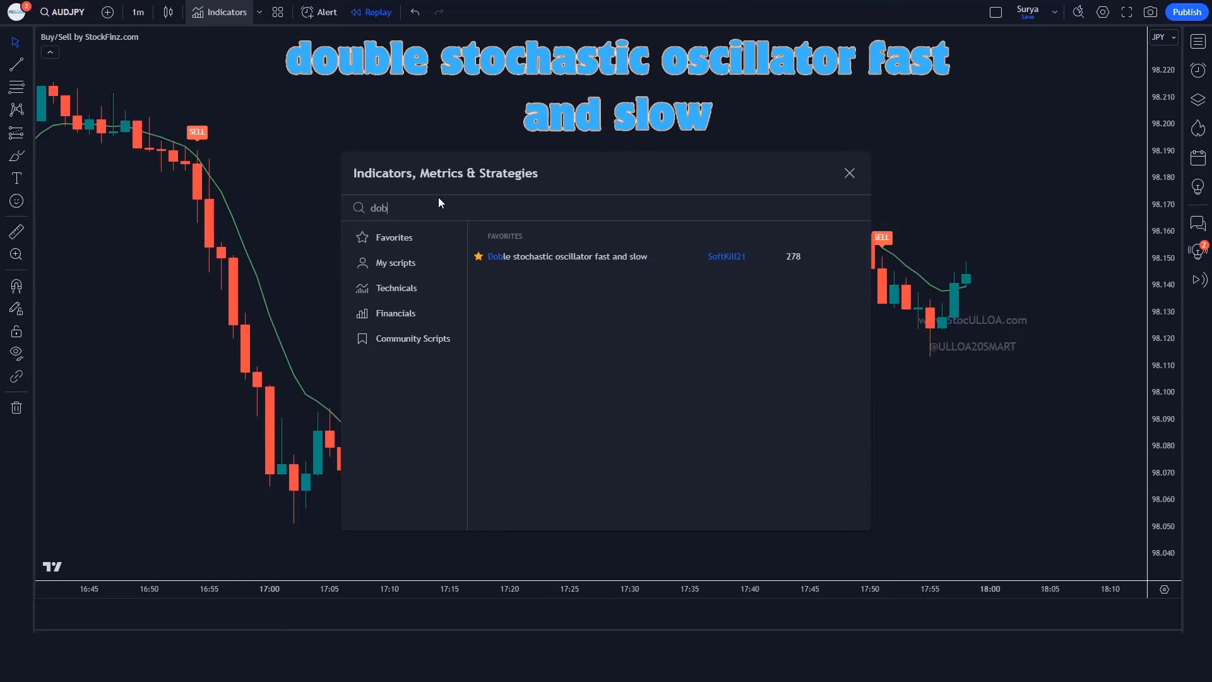
click(655, 255)
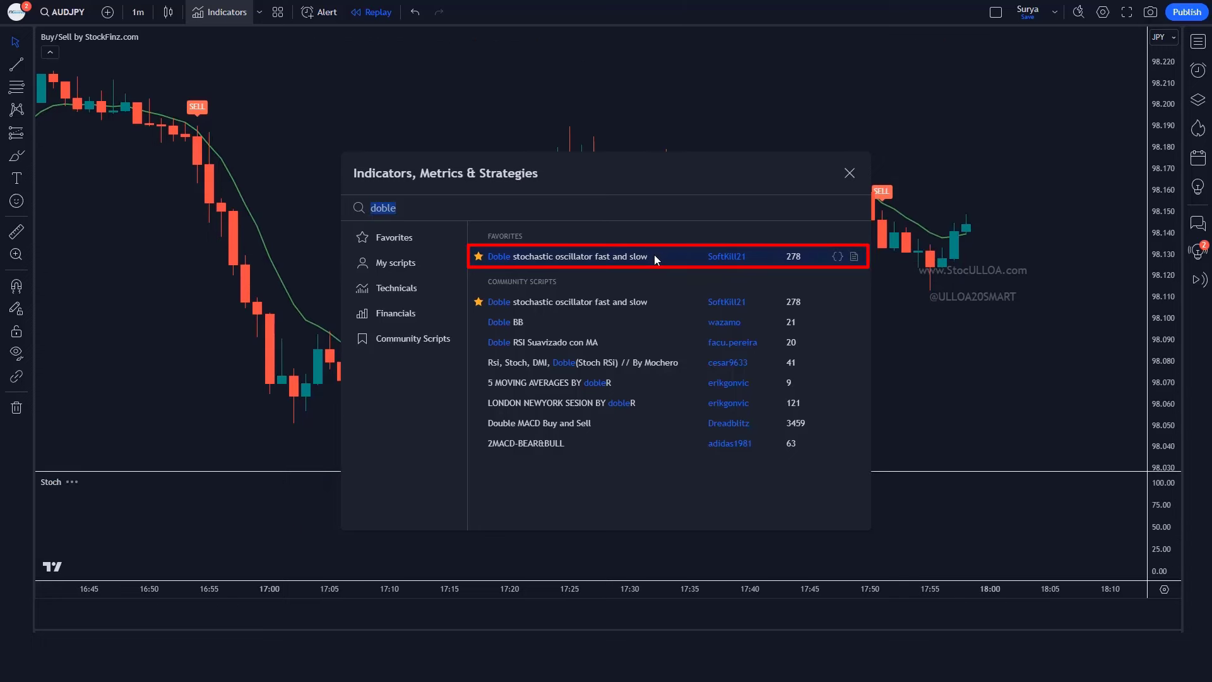
key(Escape)
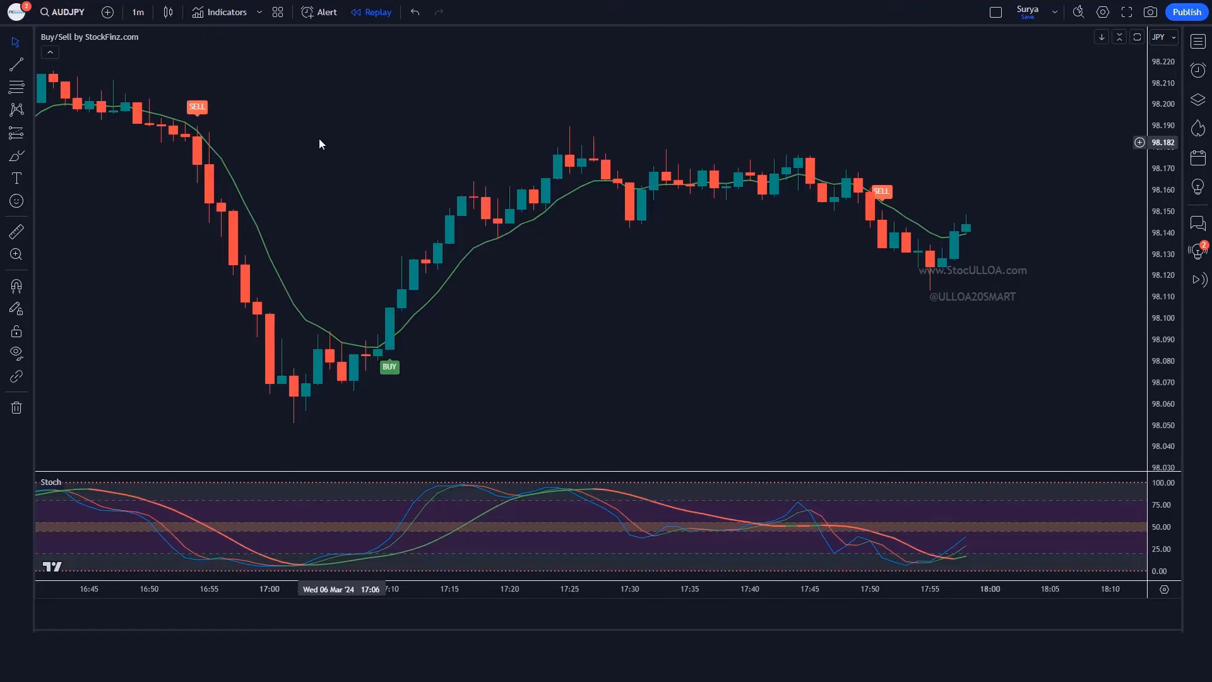
Set Buy/Sell fast period 42, fast range 5.6, slow period 71, and hide VWAP and labels
click(167, 38)
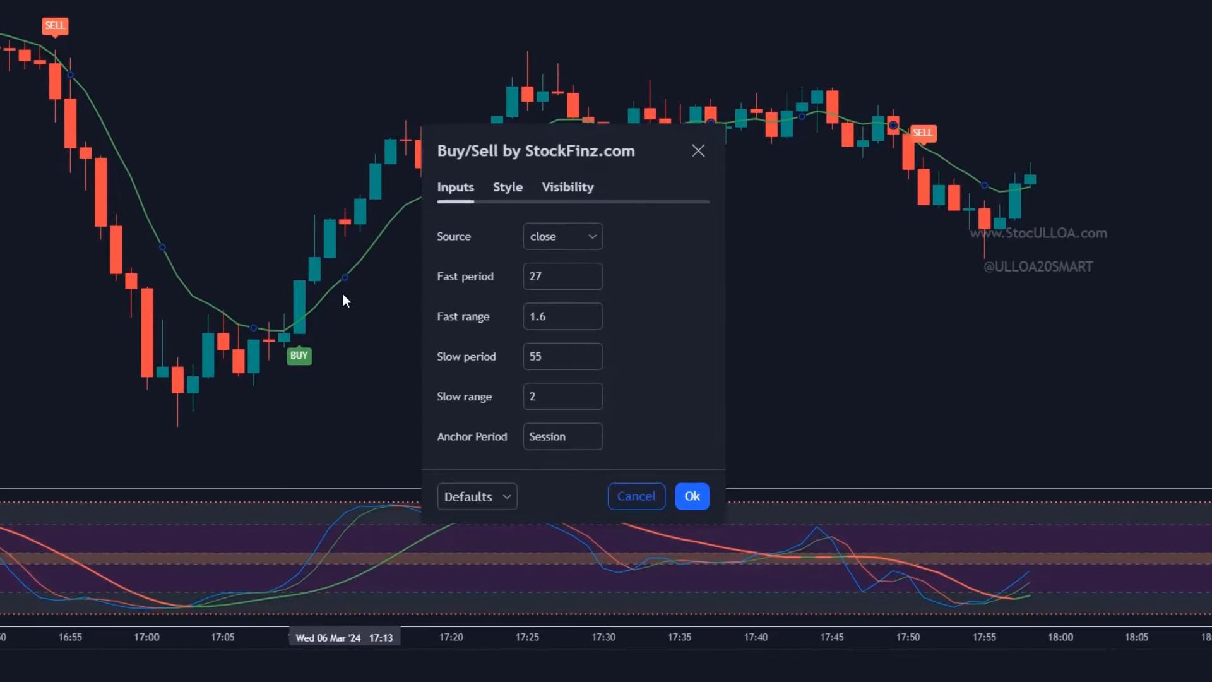
double_click(567, 306)
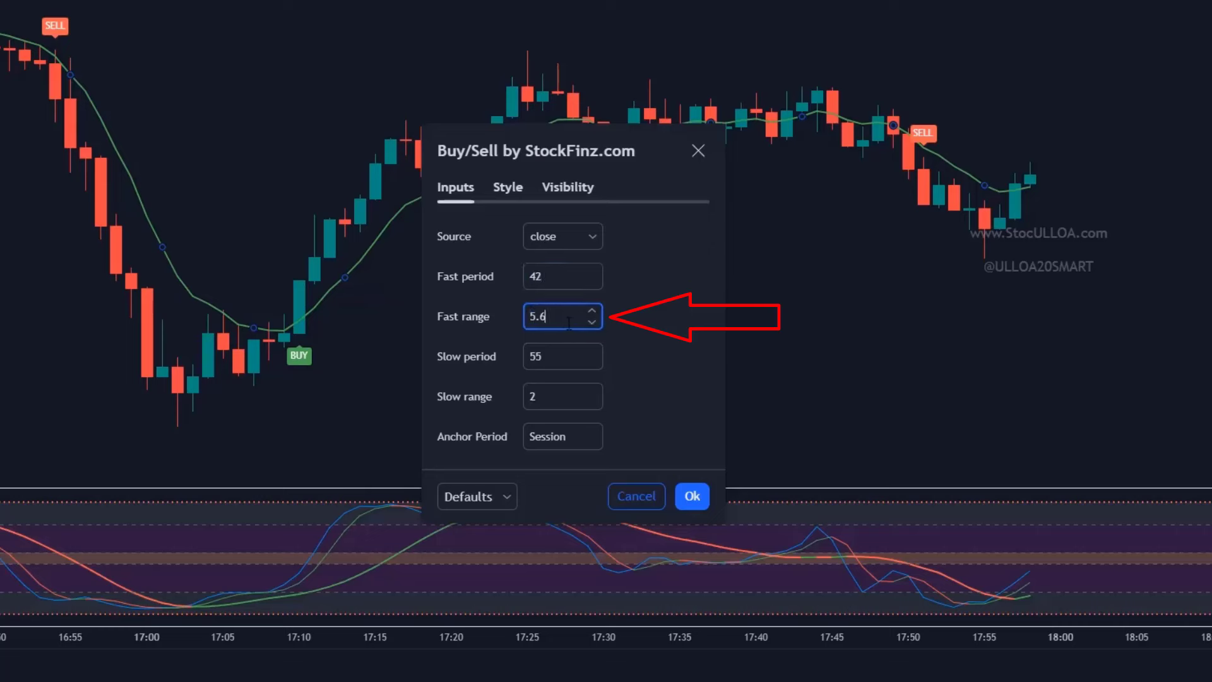
click(623, 319)
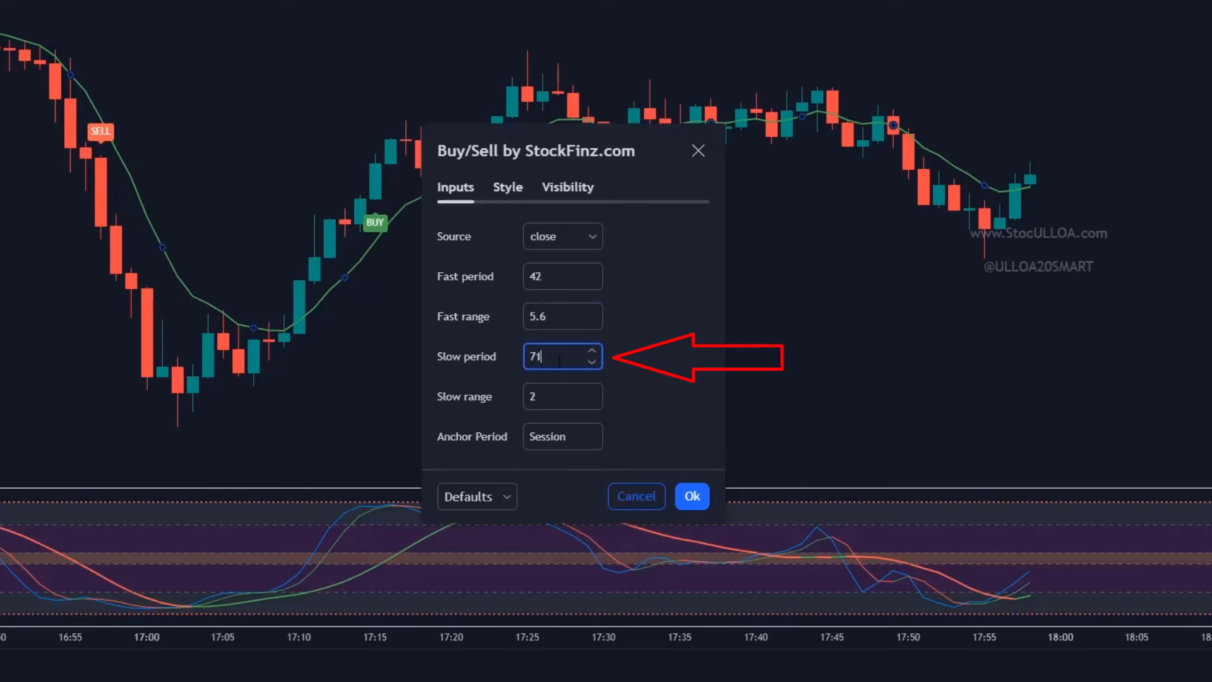
click(628, 381)
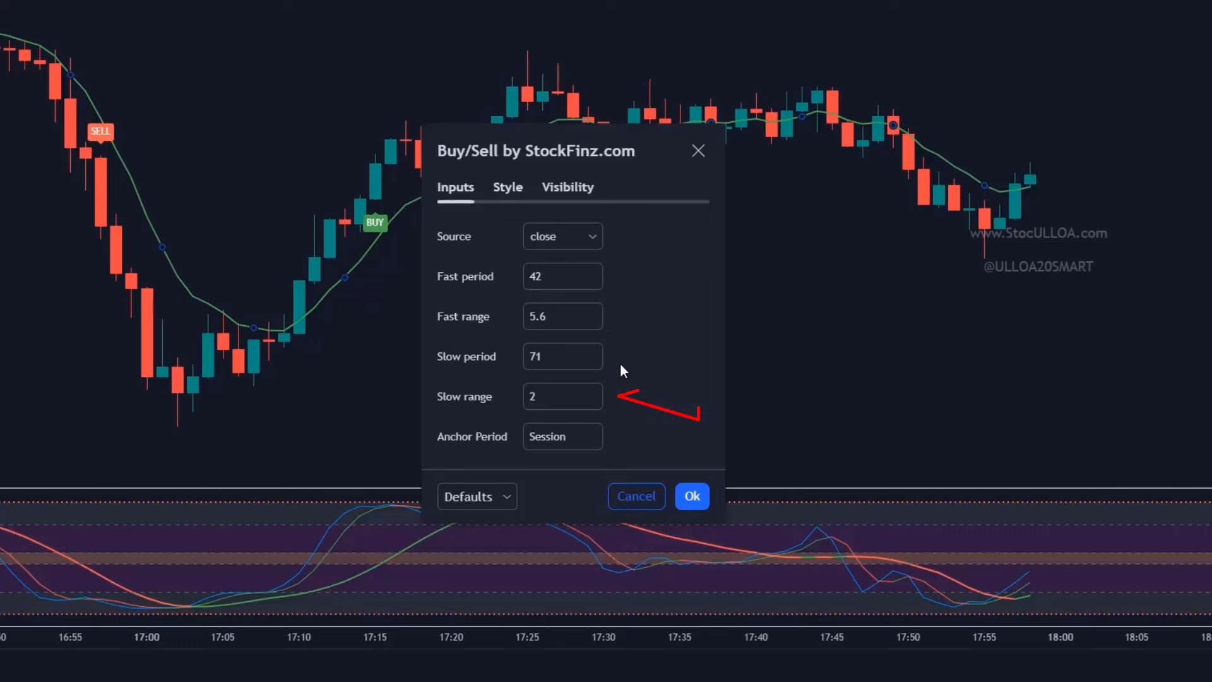
drag(550, 397, 521, 399)
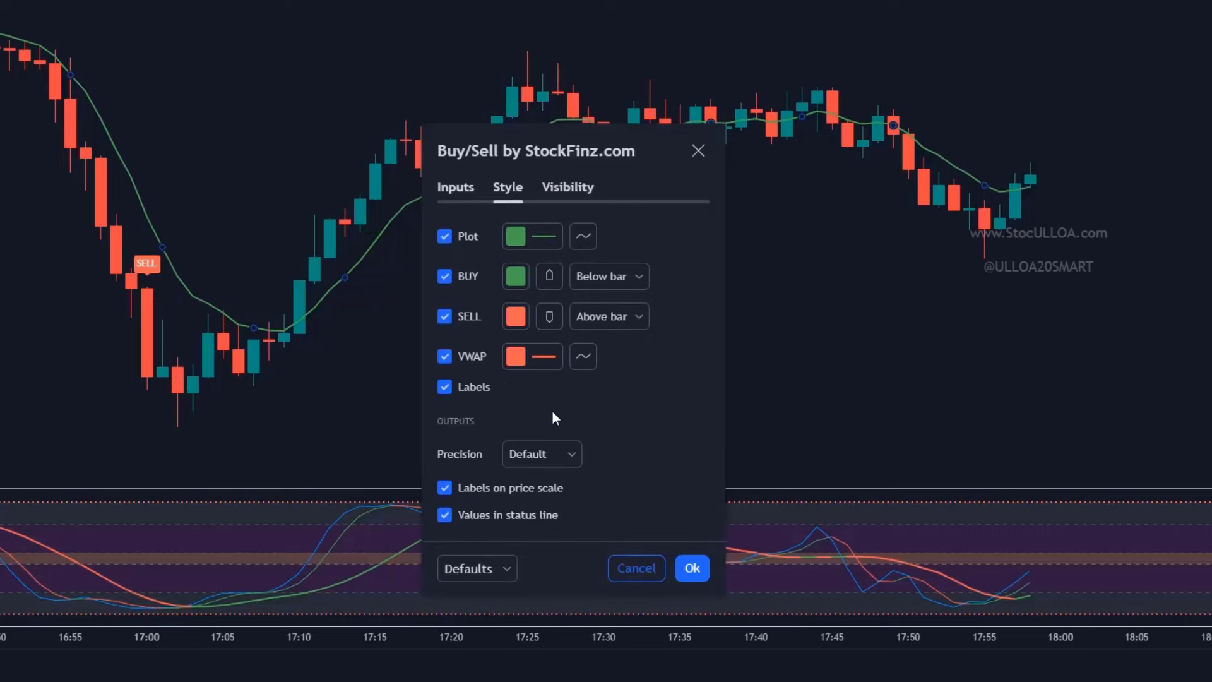
click(443, 357)
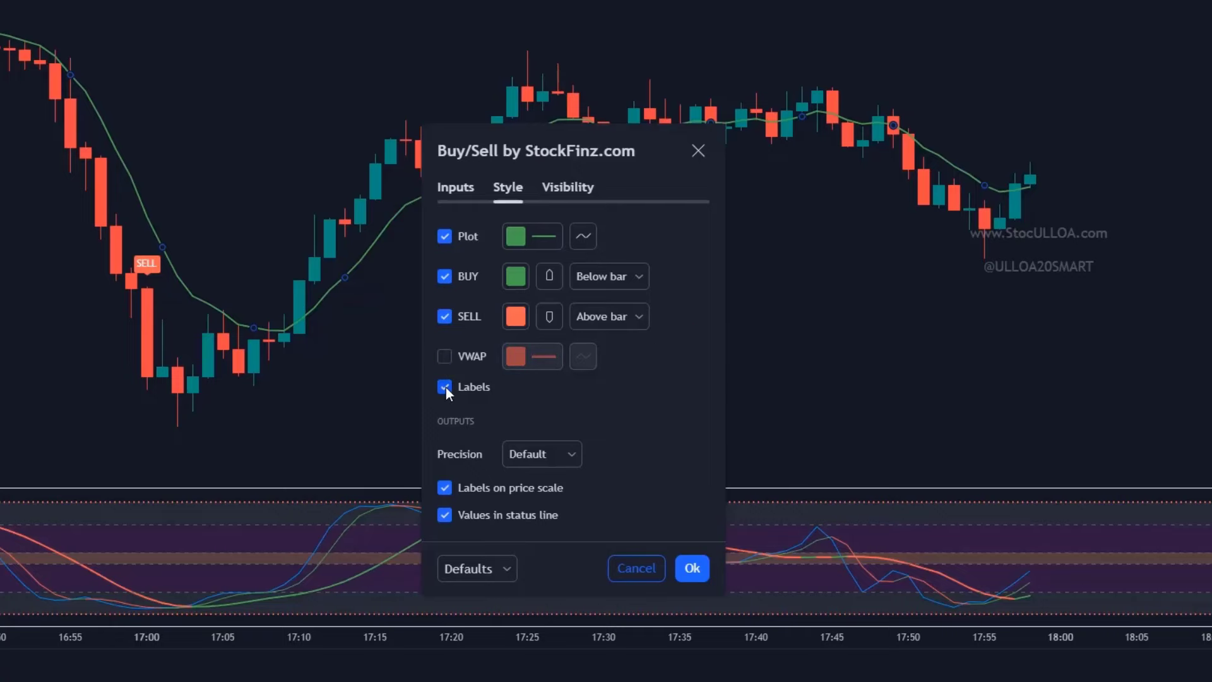
click(445, 387)
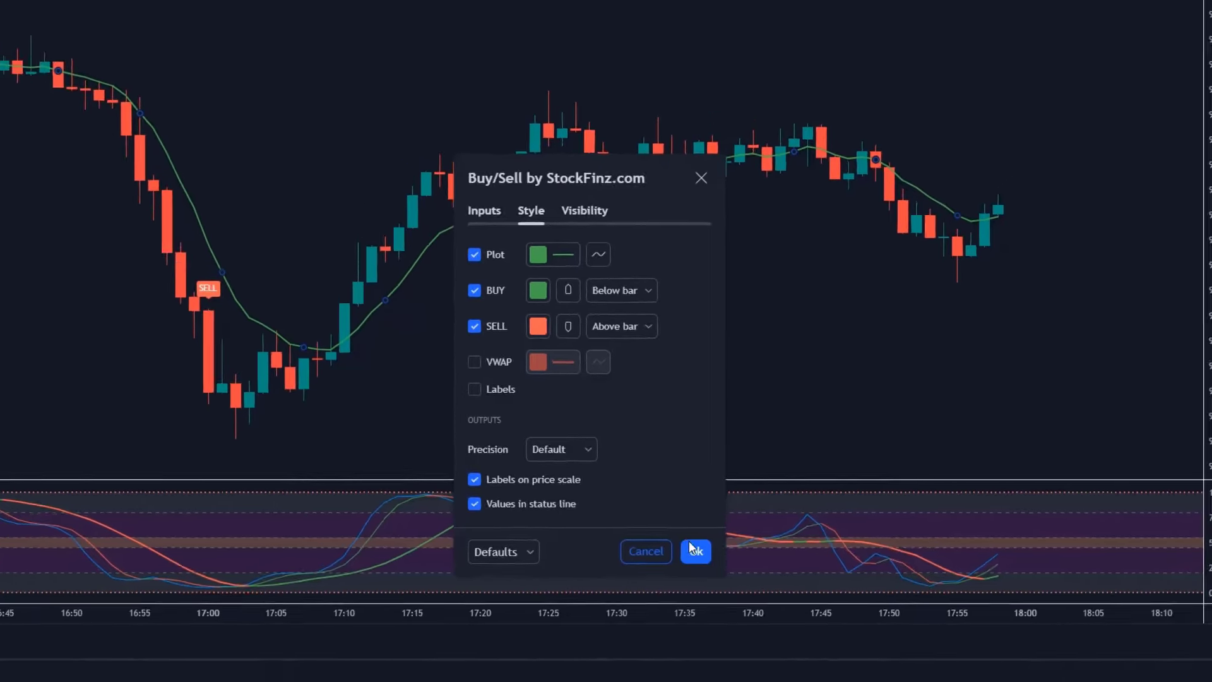
click(699, 535)
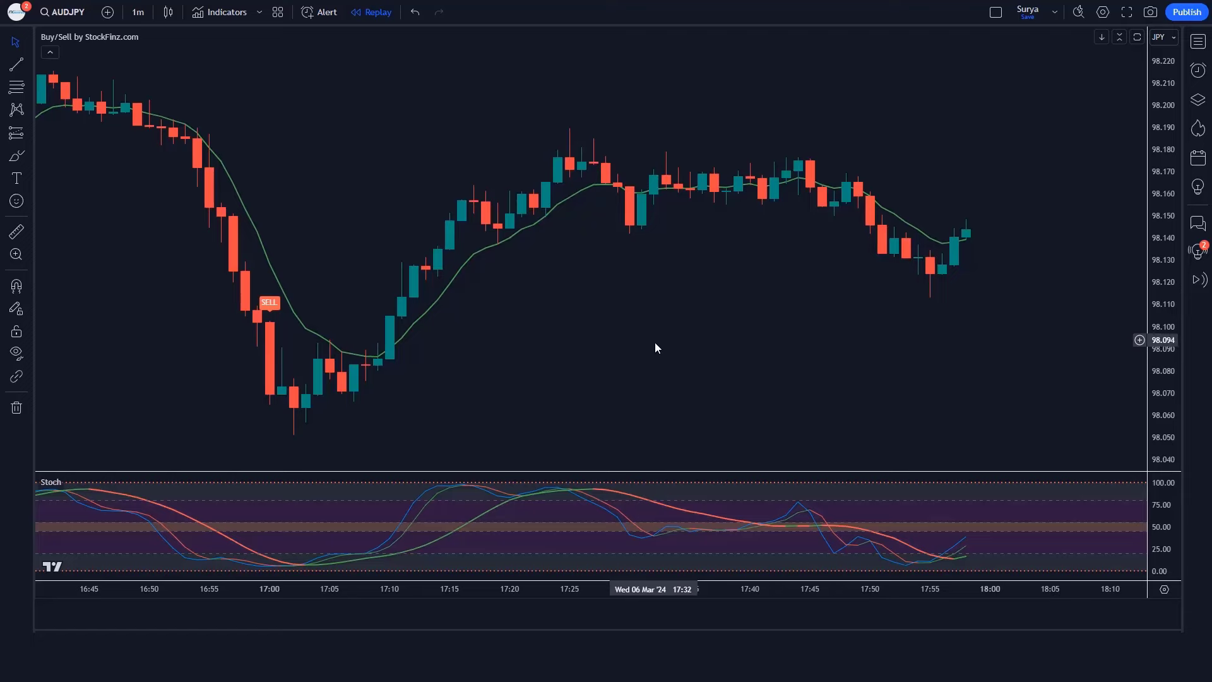
In the Stoch settings' Inputs, change Smooth to 7 and Smooth 2nd Stochastic to 10
double_click(50, 483)
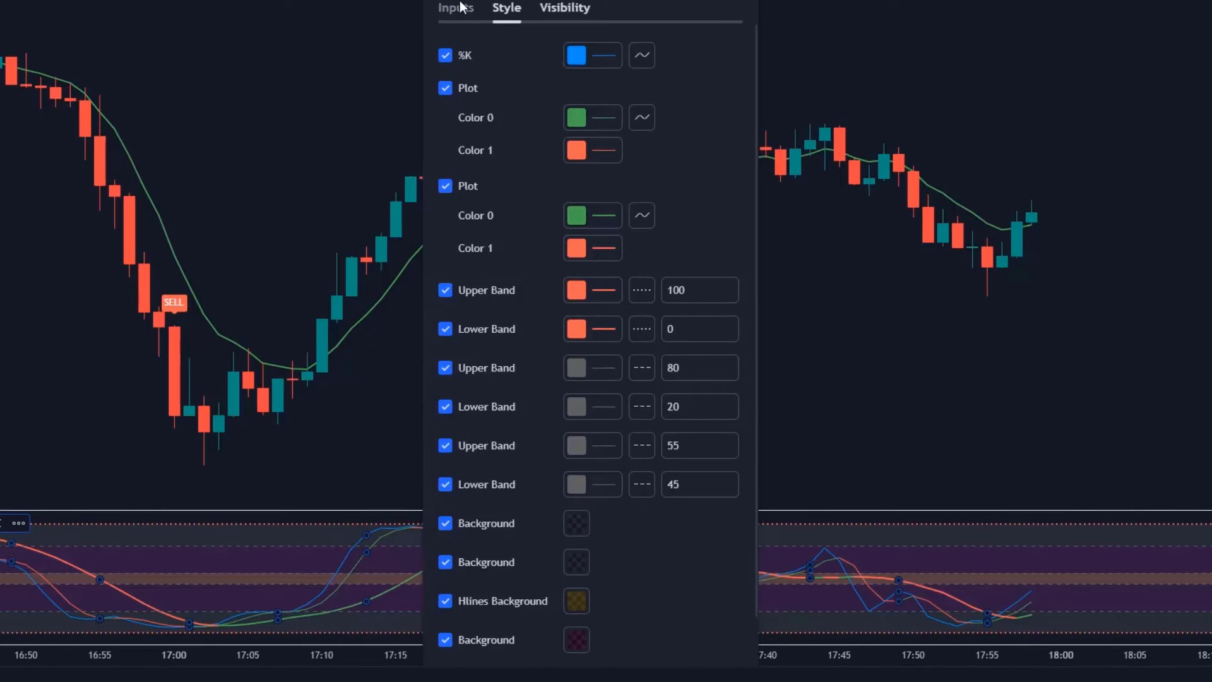
click(459, 8)
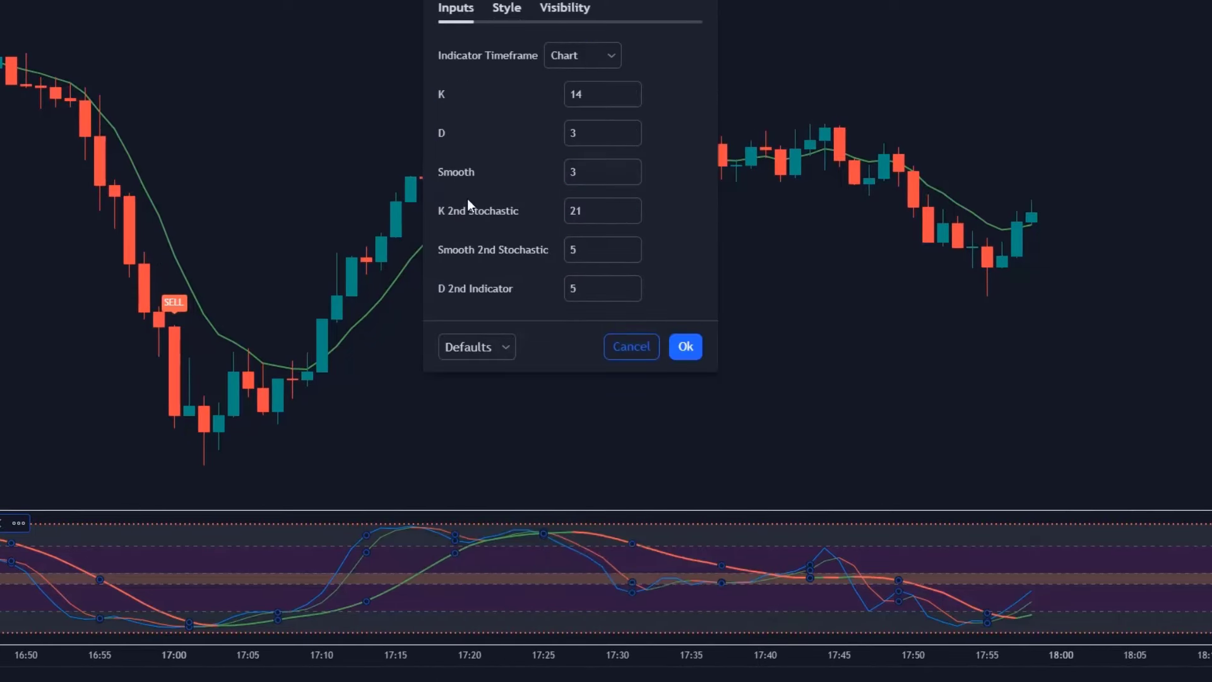
double_click(606, 172)
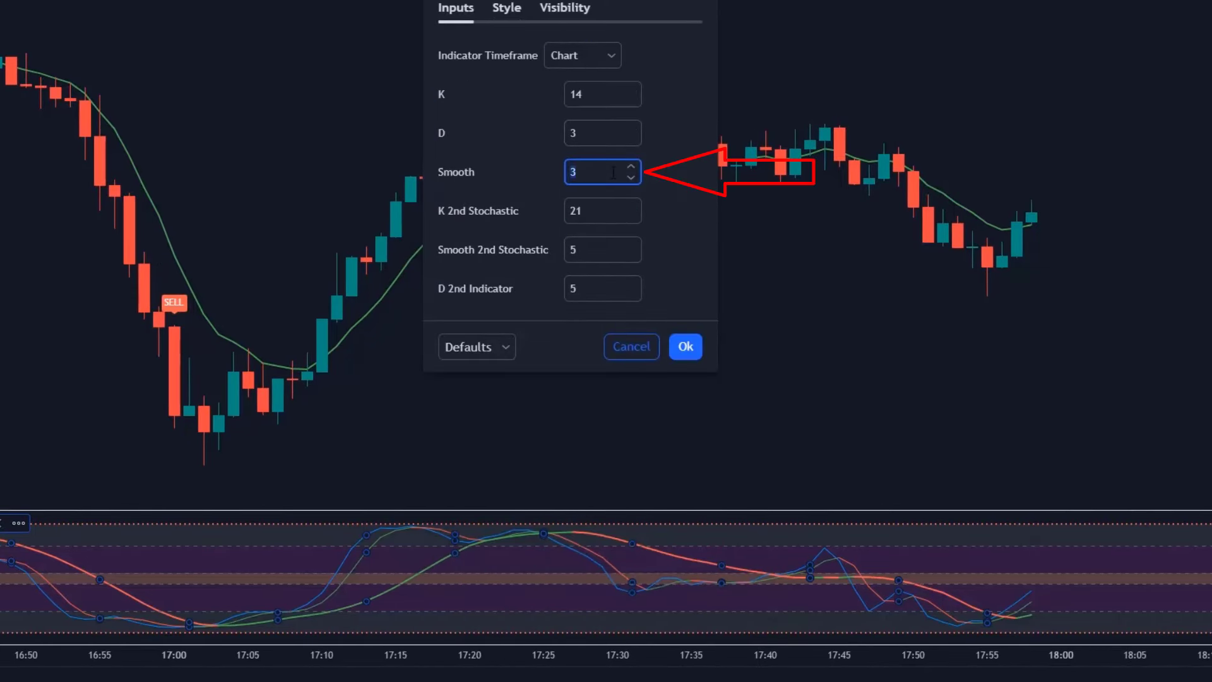
text(7)
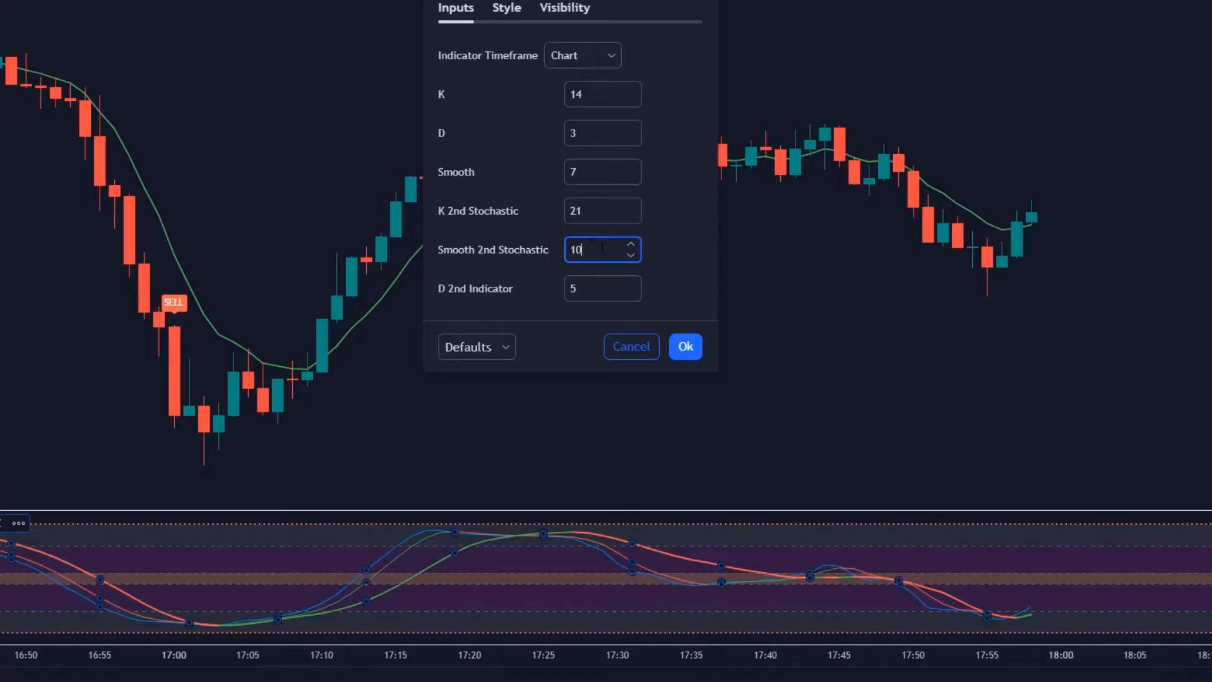
Apply the stochastic settings and pan to the 23:05–00:20 candles with BUY and SELL signals
click(686, 346)
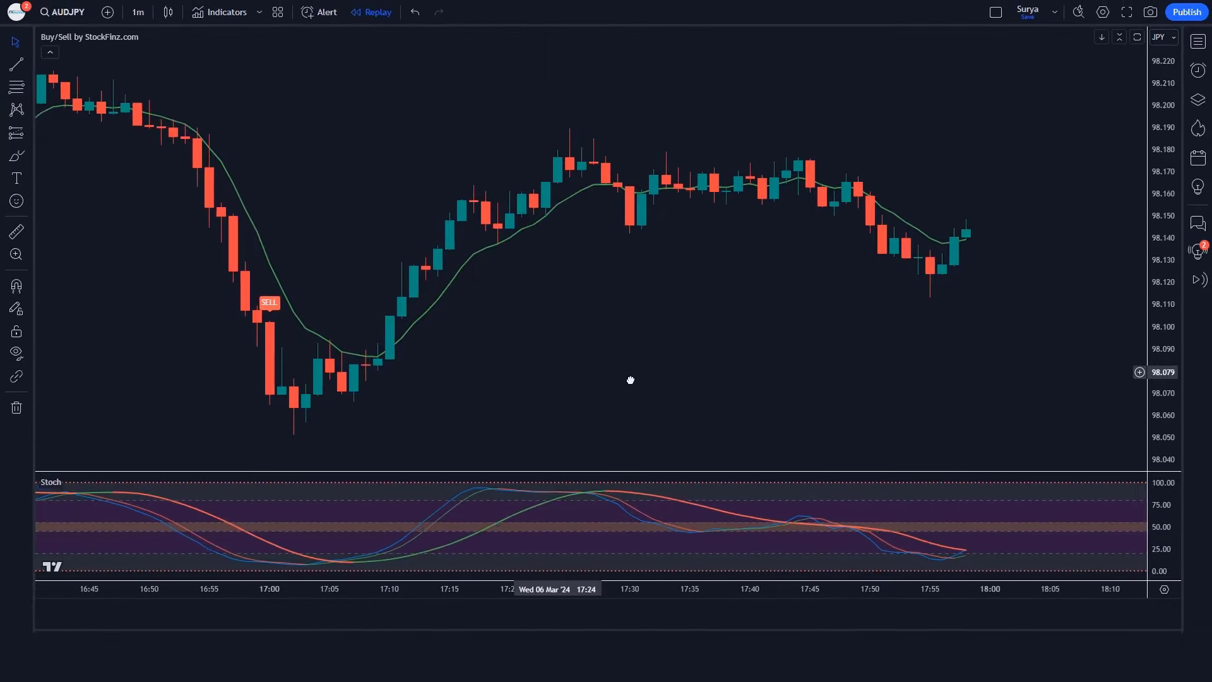
drag(630, 379, 953, 338)
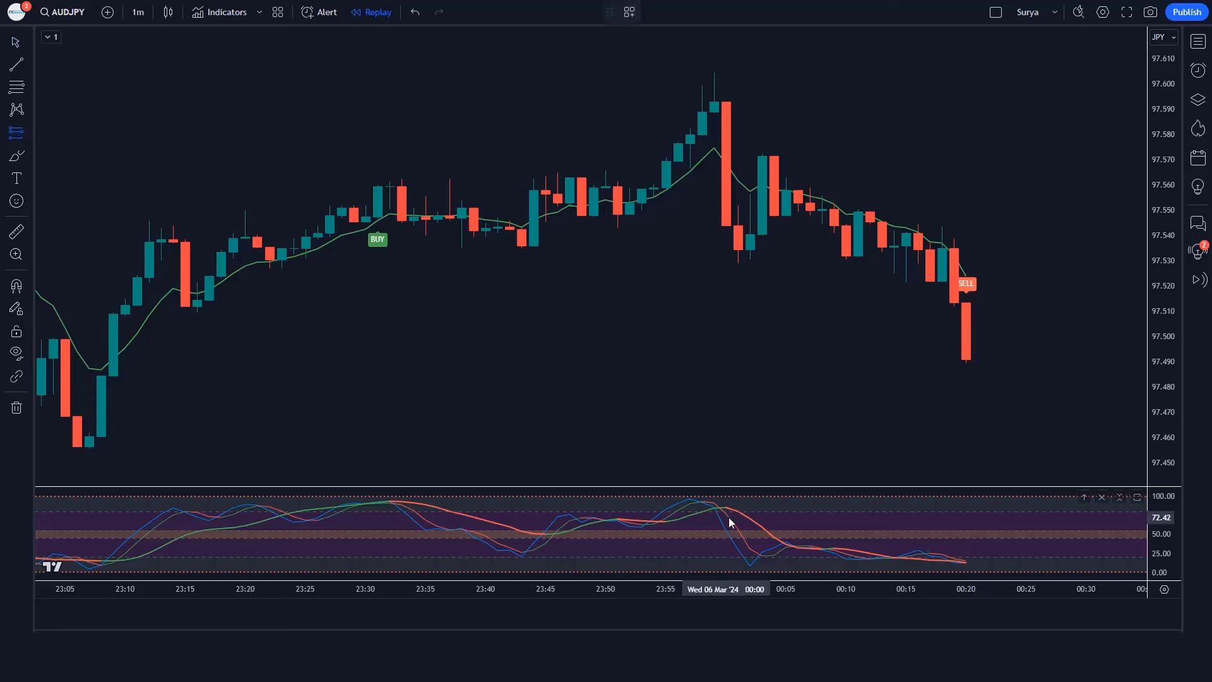
Place a short at the SELL signal from 97.491 with stop 97.543 and a lower target
click(967, 360)
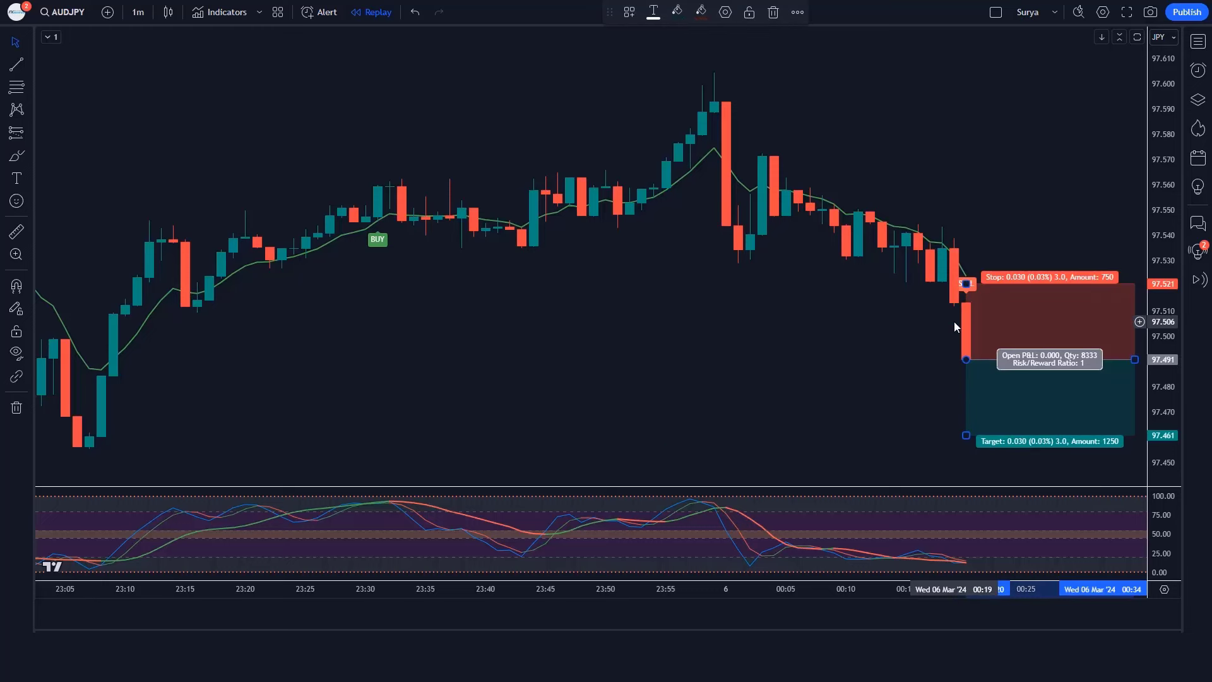
drag(967, 284, 967, 235)
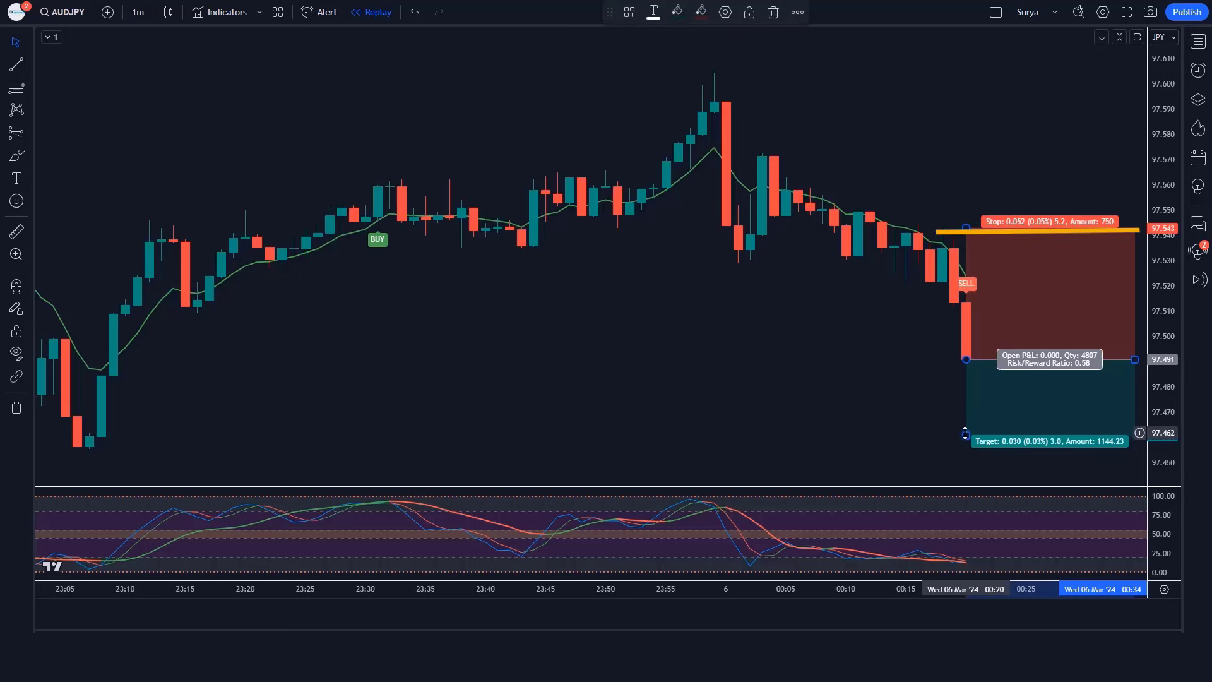
drag(966, 433, 968, 480)
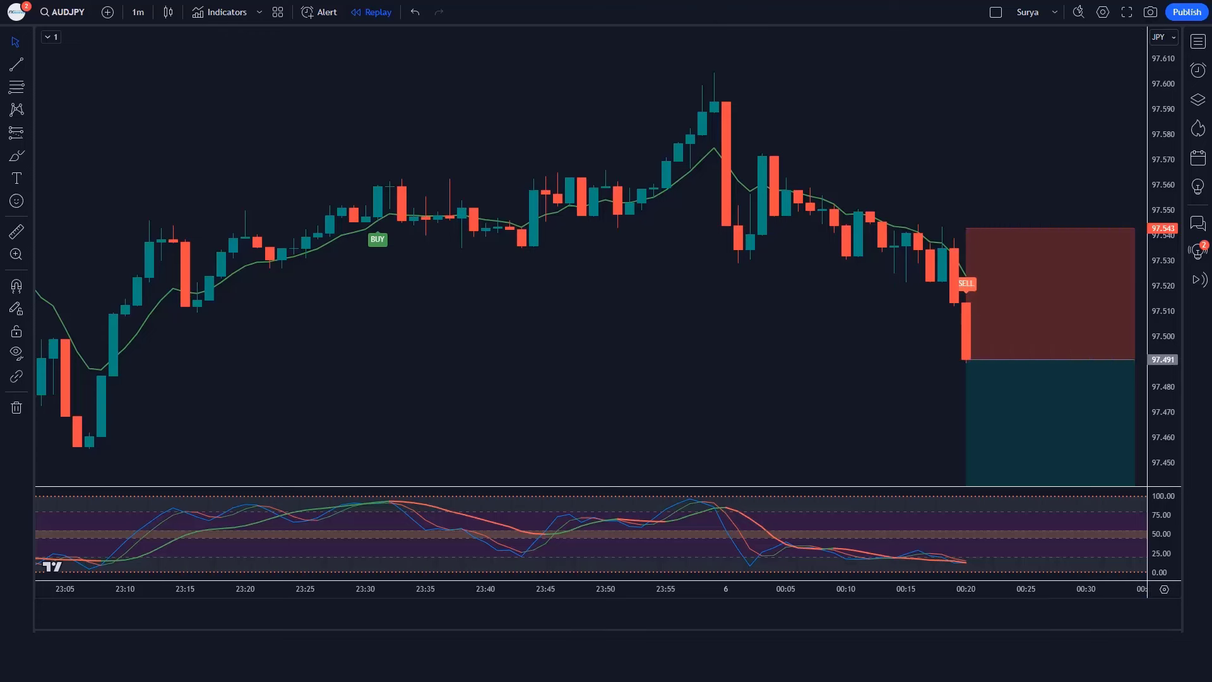
Step the replay forward bar by bar until the short hits its 97.412 target
key(shift+Right)
key(shift+Right)
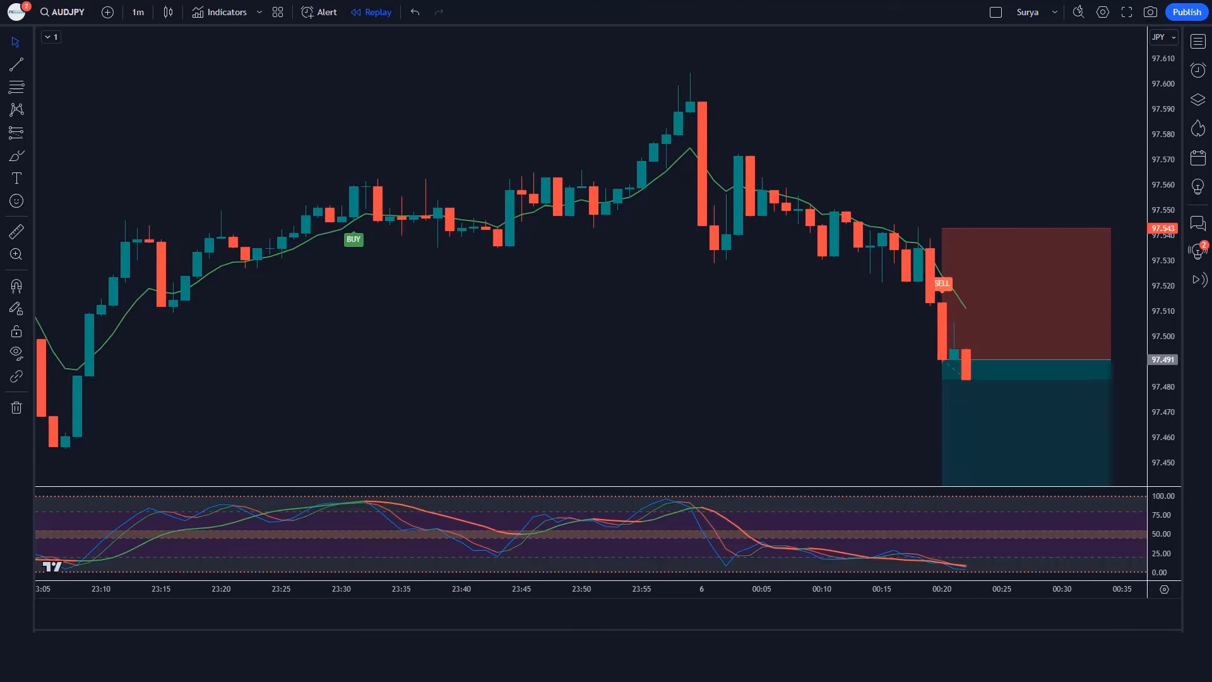
key(shift+Right)
key(shift+Right)
key(shift+Right)
key(shift+Right)
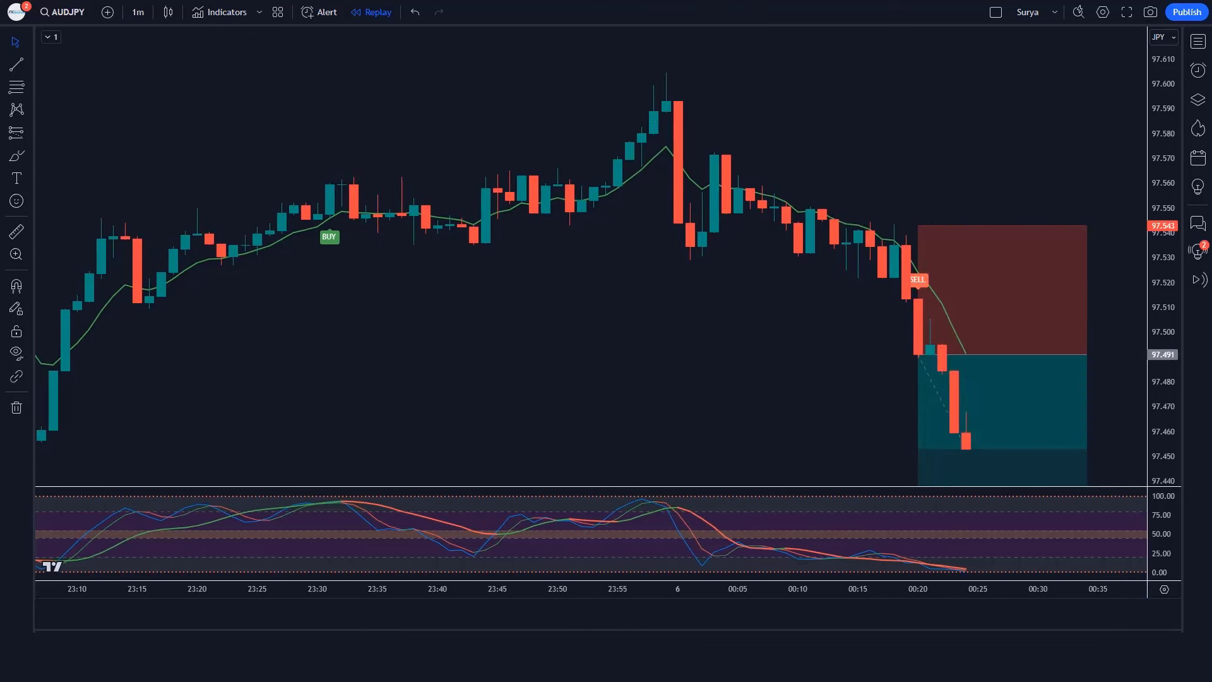
key(shift+Right)
key(shift+Right)
key(shift+Right)
key(shift+Right)
key(shift+Right)
key(shift+Right)
key(shift+Right)
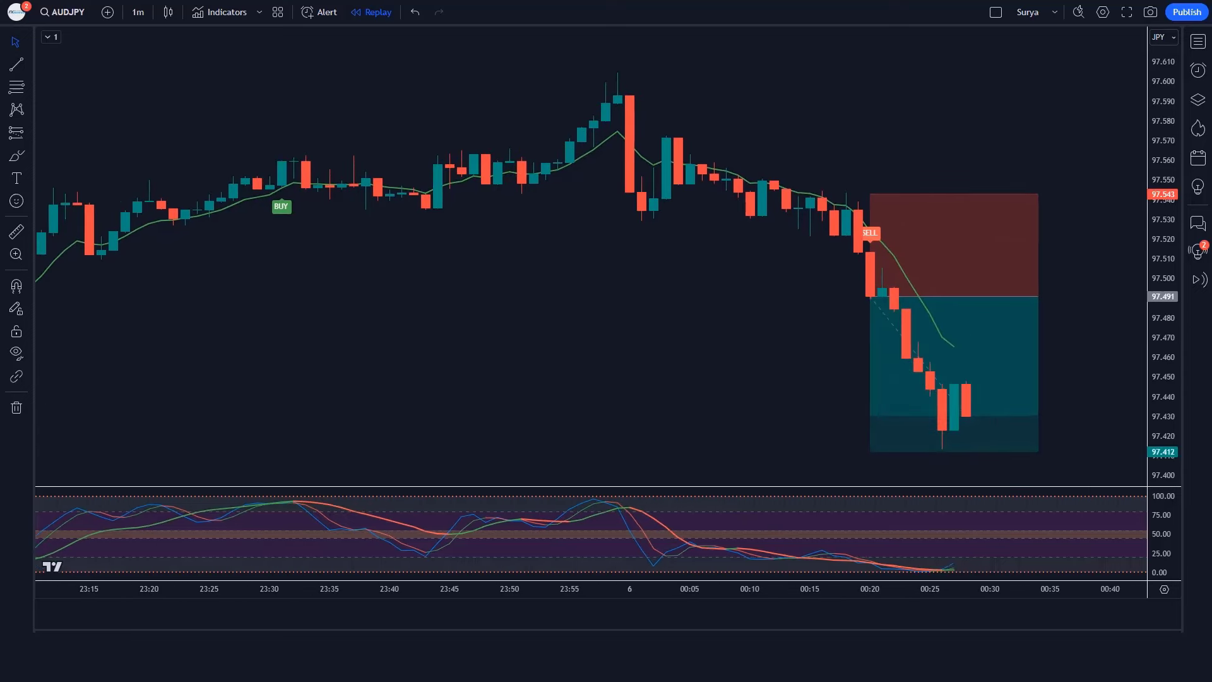
key(shift+Right)
key(shift+Right)
key(shift+Right)
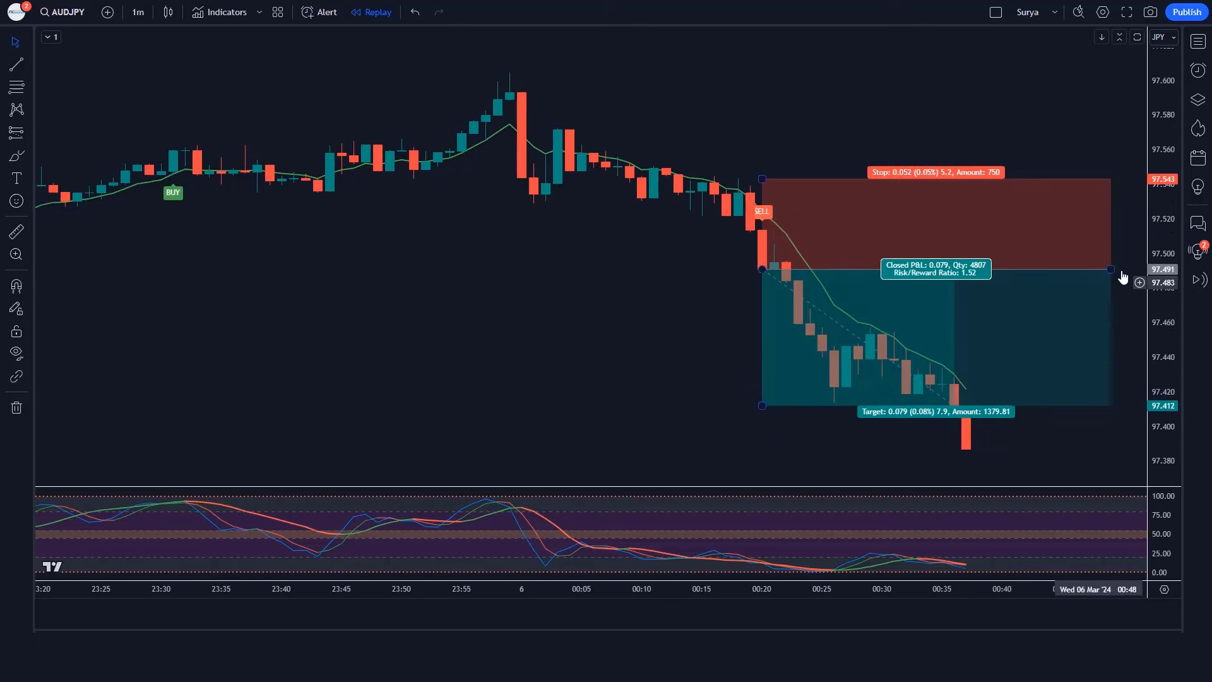
key(shift+Right)
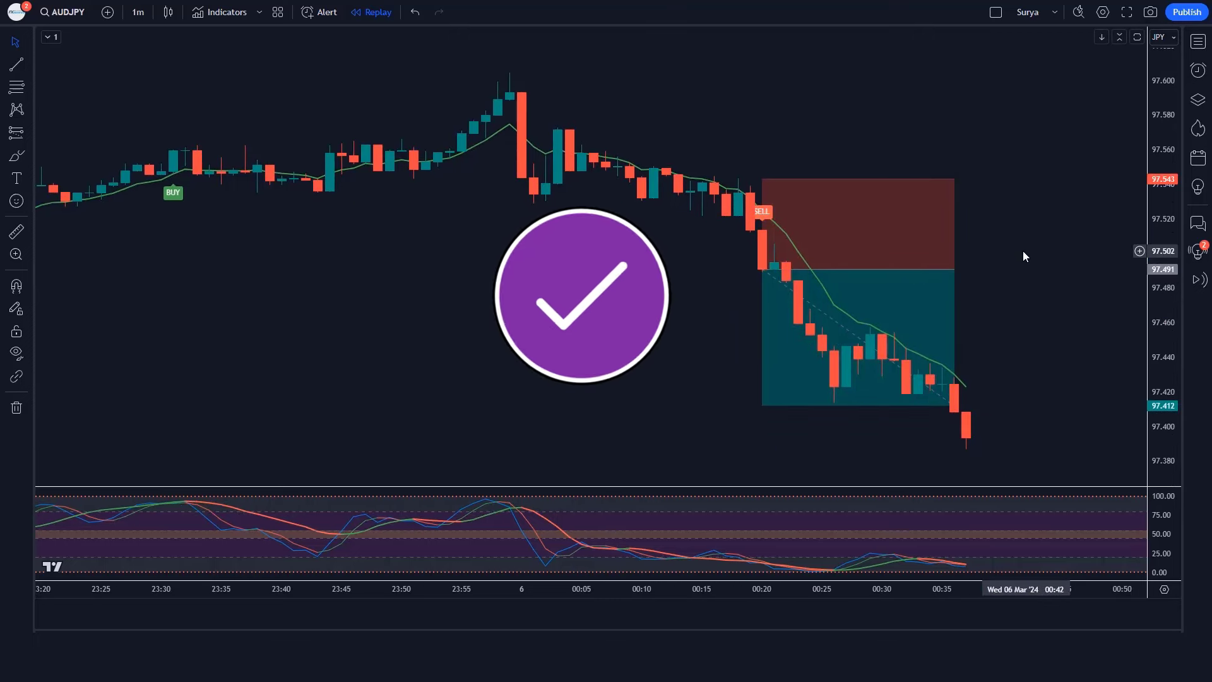
Run the replay continuously until a BUY signal prints below a bullish candle near 97.51
key(shift+Down)
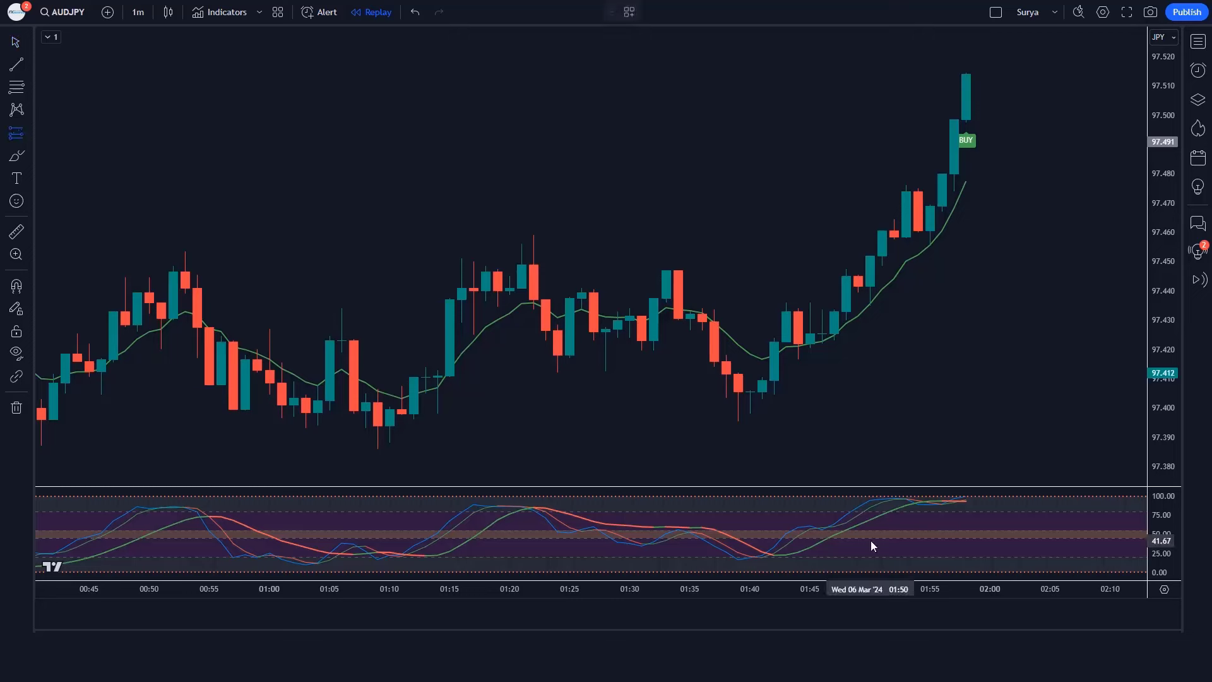
Place a long position at the BUY signal with its stop lowered to 97.455
click(967, 73)
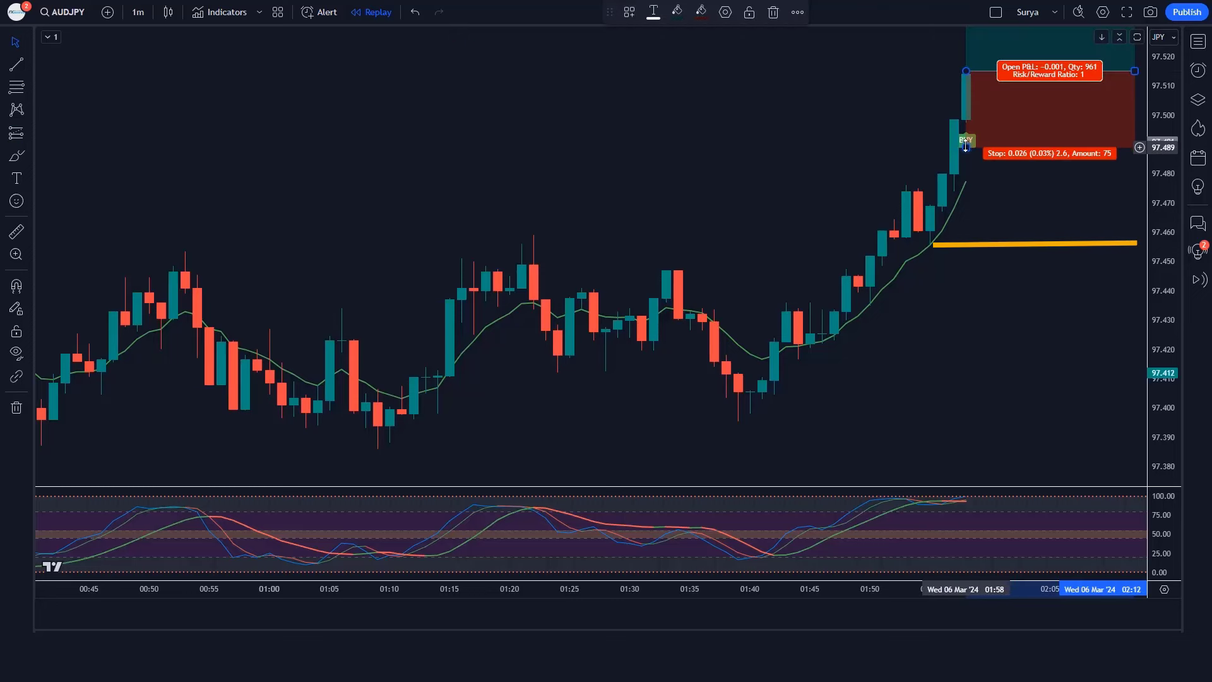
drag(966, 147, 966, 247)
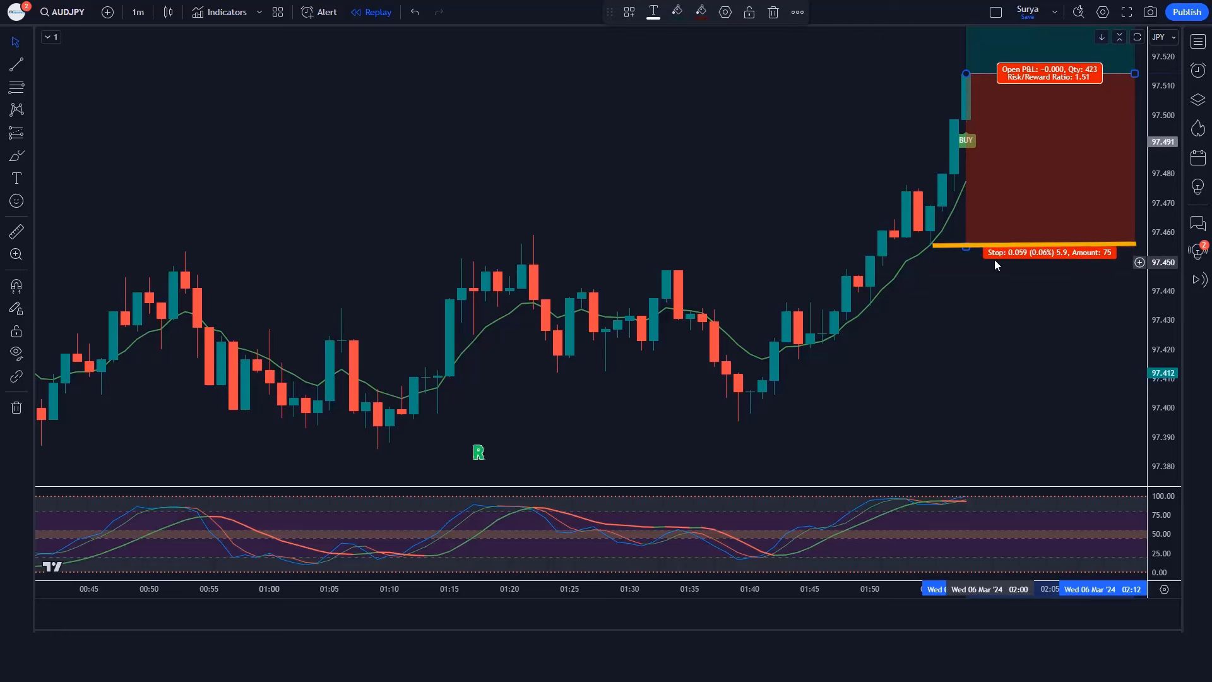
click(842, 154)
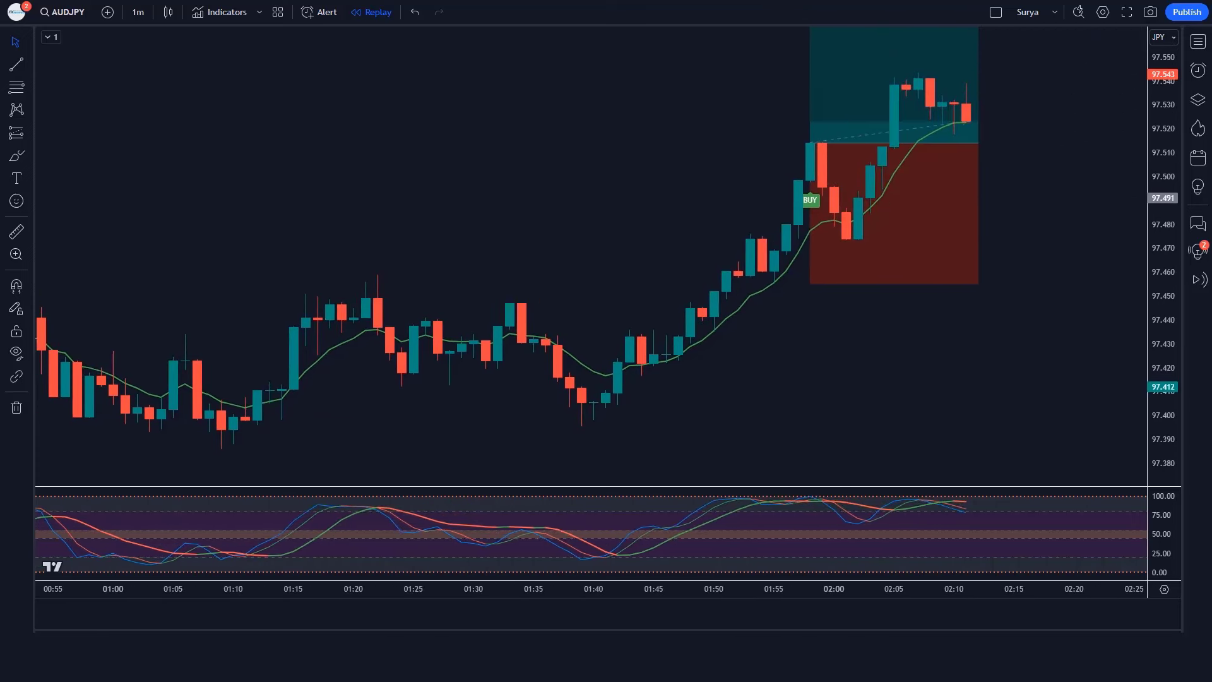
Stretch the long position box to the right as the trade runs into profit
click(977, 144)
drag(977, 144, 1149, 144)
key(Escape)
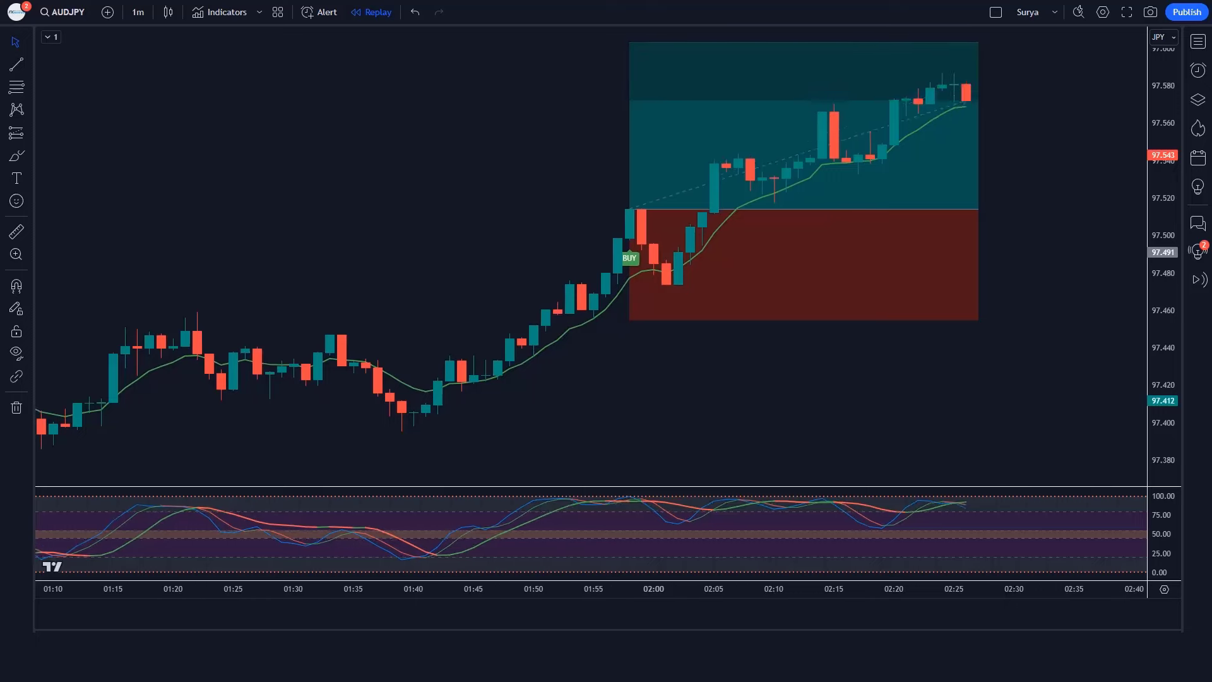
drag(966, 210, 1144, 210)
click(957, 370)
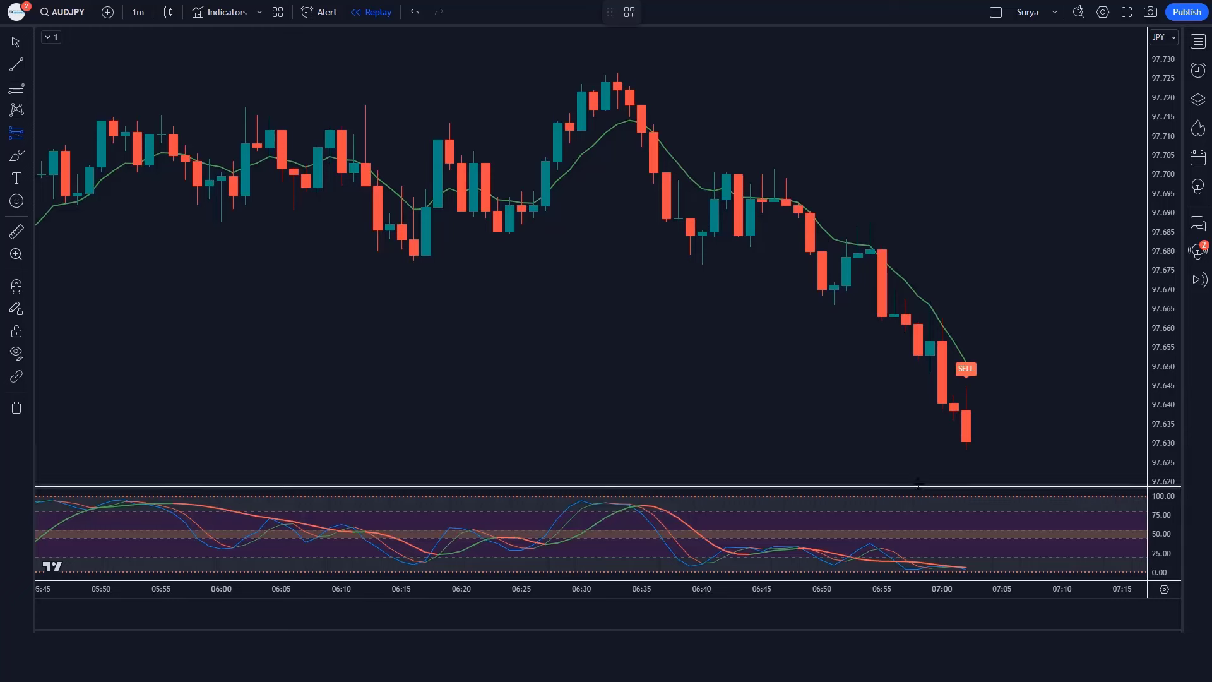
Place a short at the latest candle from 97.630 with its stop raised to 97.663
click(968, 444)
drag(969, 370, 966, 317)
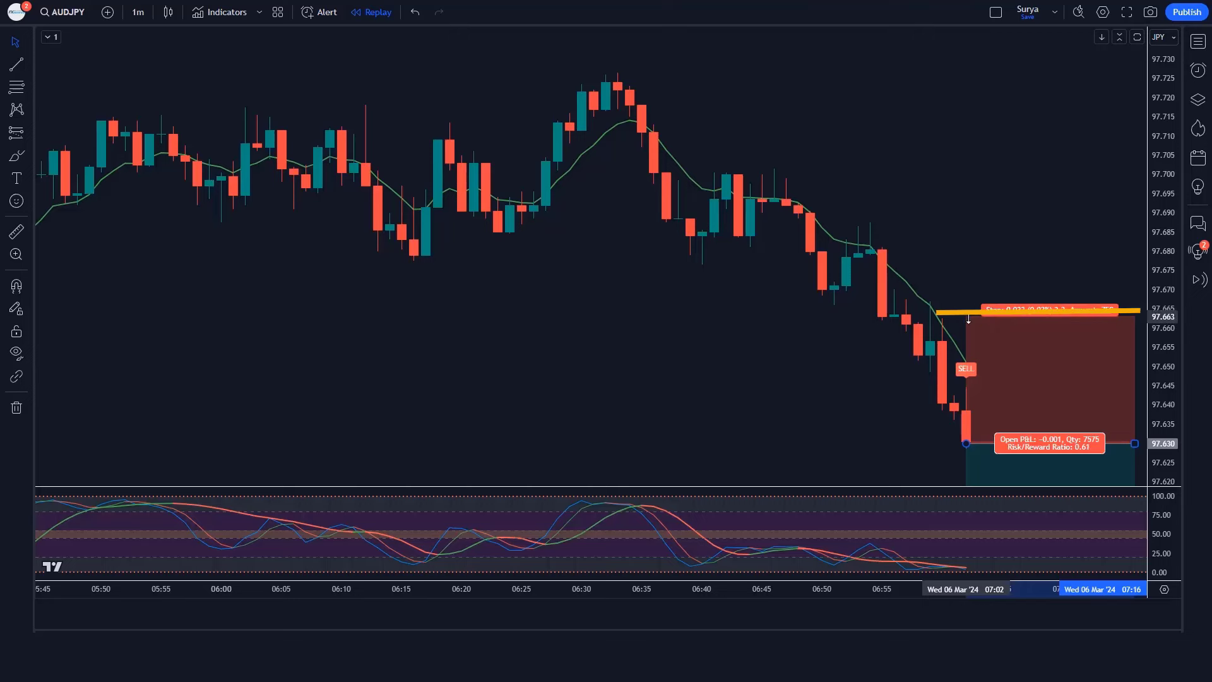
click(891, 388)
Advance the replay bar by bar toward the 97.580 target
key(shift+Right)
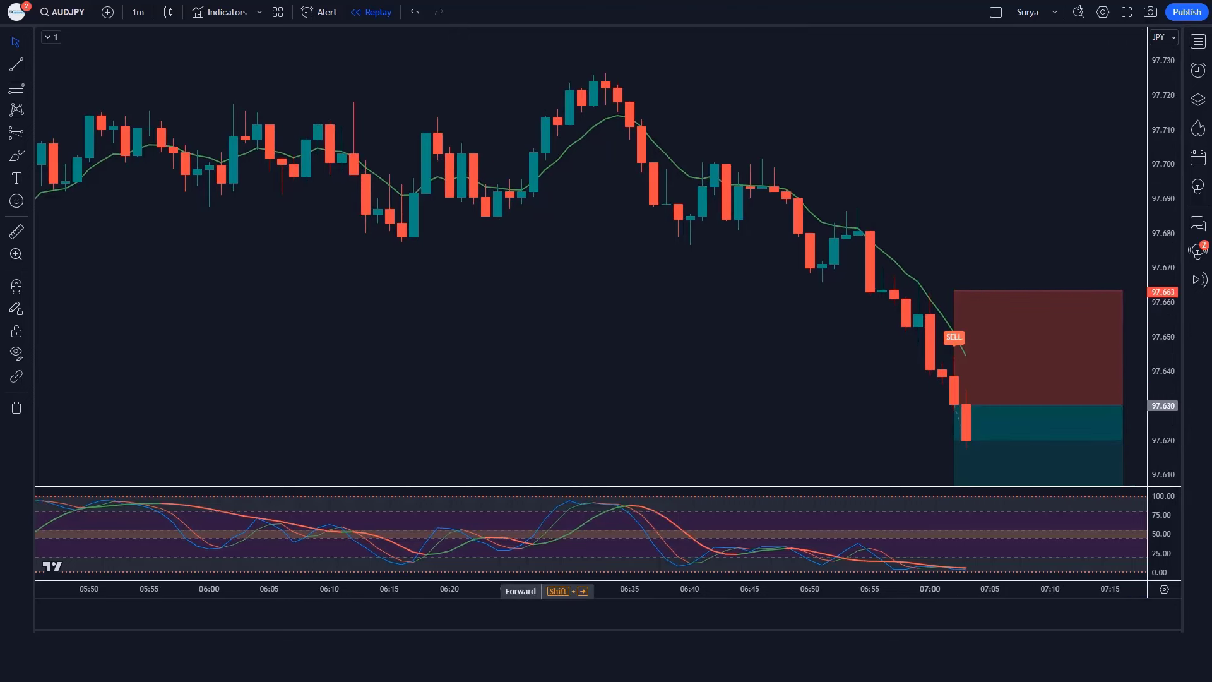
key(shift+Right)
key(shift+Right)
key(shift+Right)
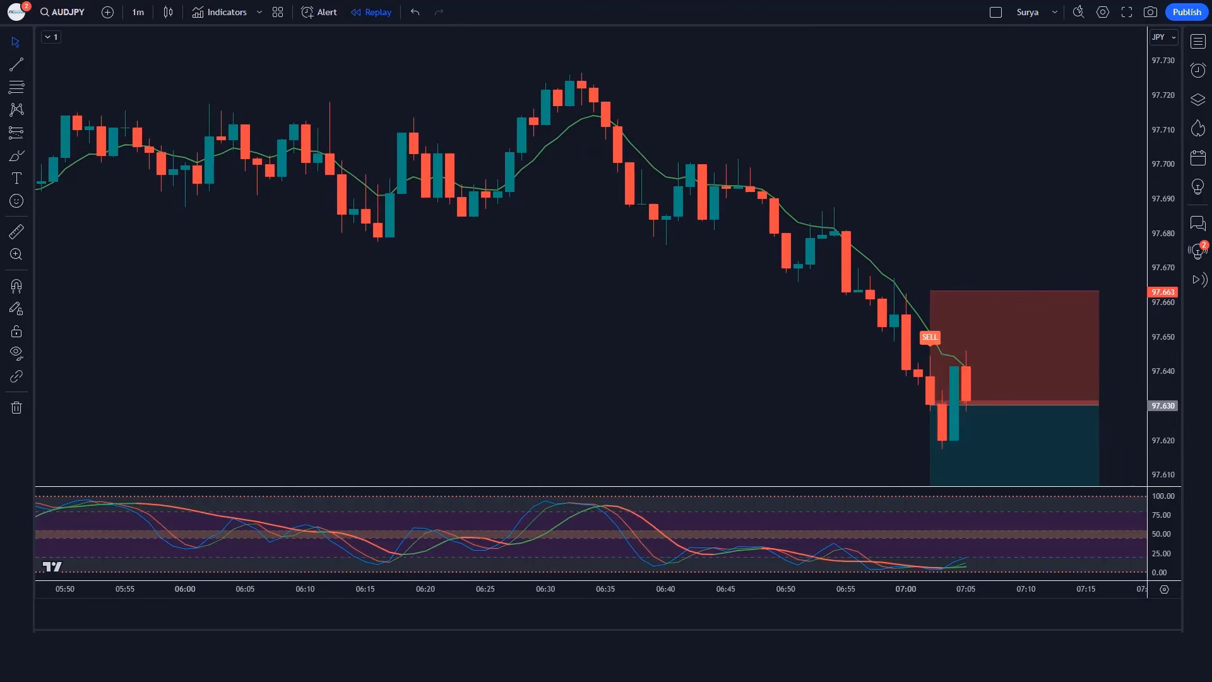
key(shift+Right)
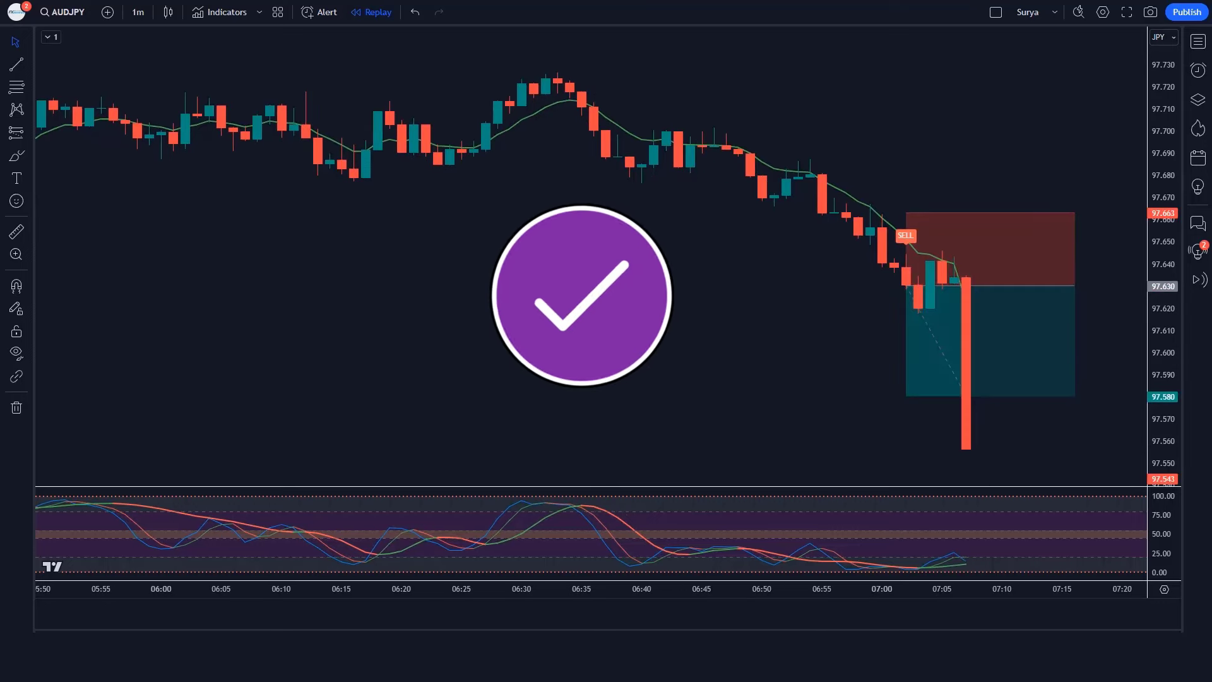
Trim the short box to end at the 07:07 bar and replay to the next BUY near 97.55
drag(1076, 286, 966, 286)
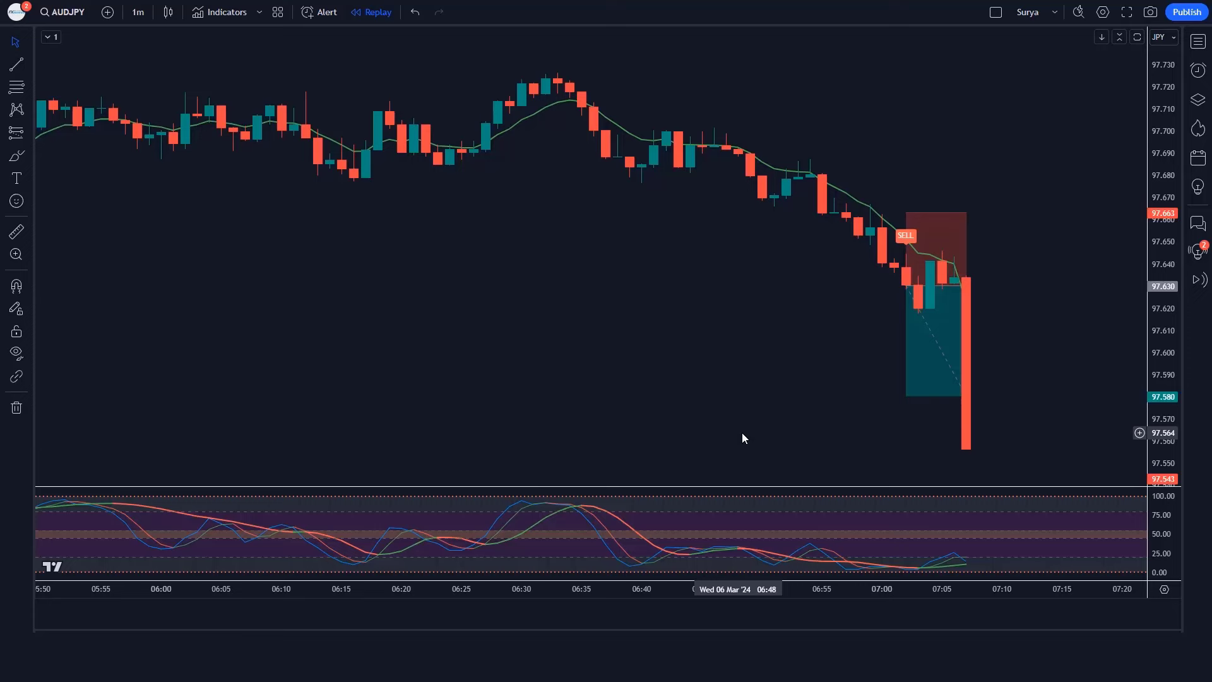
key(shift+Right)
key(shift+Right)
key(shift+Right)
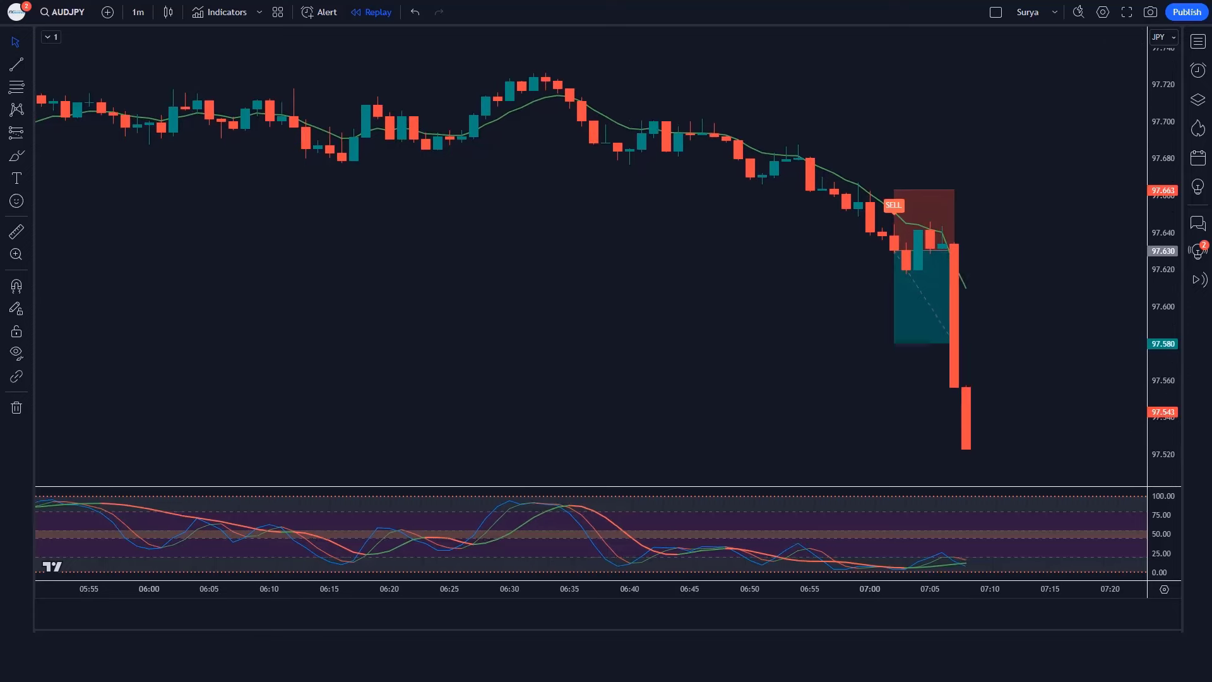
key(shift+Right)
key(shift+Right)
key(shift+Right)
key(shift+Right)
key(shift+Right)
key(shift+Right)
key(shift+Right)
key(shift+Right)
key(shift+Right)
key(shift+Right)
key(shift+Right)
key(shift+Right)
key(shift+Right)
key(shift+Right)
key(shift+Right)
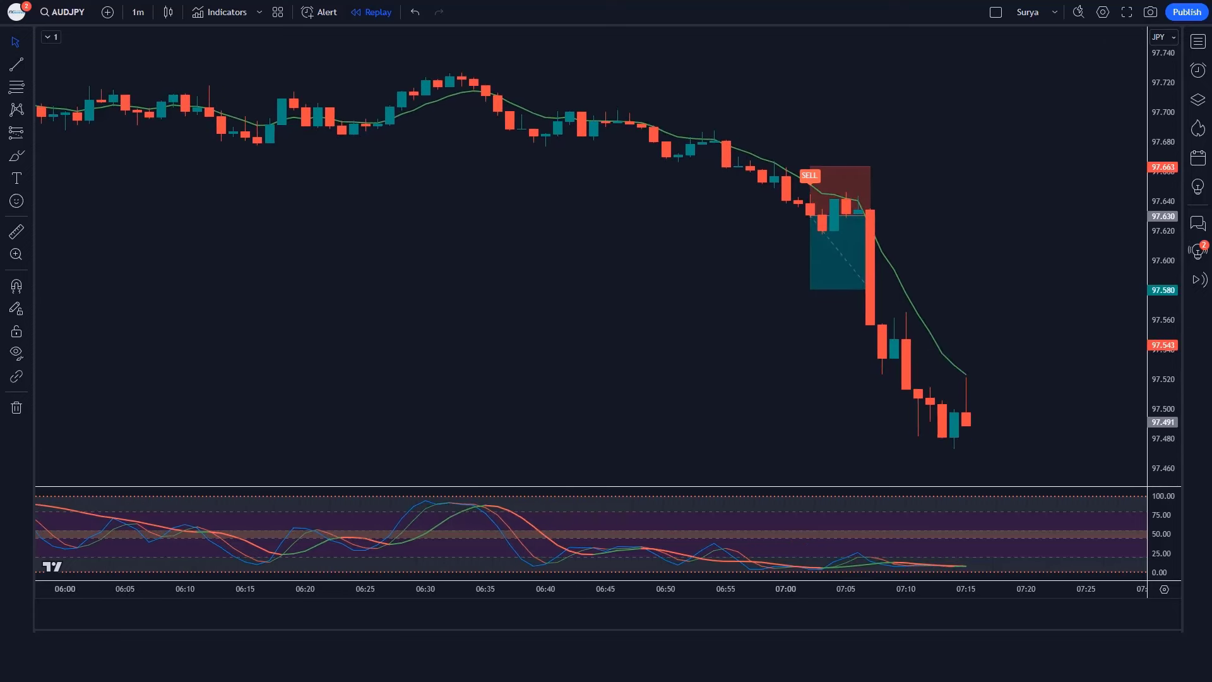
key(shift+Right)
key(shift+Right)
key(shift+Right)
key(shift+Right)
key(shift+Right)
key(shift+Right)
key(shift+Right)
key(shift+Right)
key(shift+Right)
key(shift+Right)
key(shift+Right)
key(shift+Right)
key(shift+Right)
key(shift+Right)
key(shift+Right)
key(shift+Right)
key(shift+Right)
key(shift+Right)
key(shift+Right)
key(shift+Right)
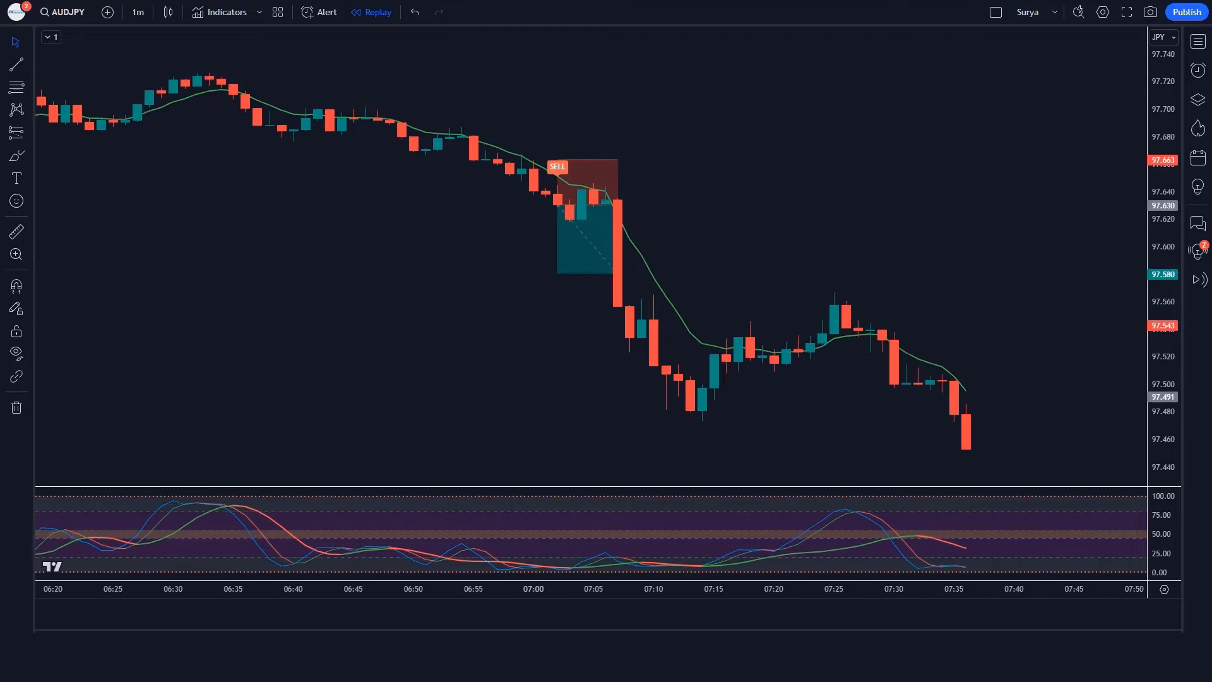
key(shift+Right)
key(shift+Right)
key(shift+Right)
key(shift+Right)
key(shift+Right)
key(shift+Right)
key(shift+Right)
key(shift+Right)
key(shift+Right)
key(shift+Right)
key(shift+Right)
key(shift+Right)
key(shift+Right)
key(shift+Right)
key(shift+Right)
key(shift+Right)
key(shift+Right)
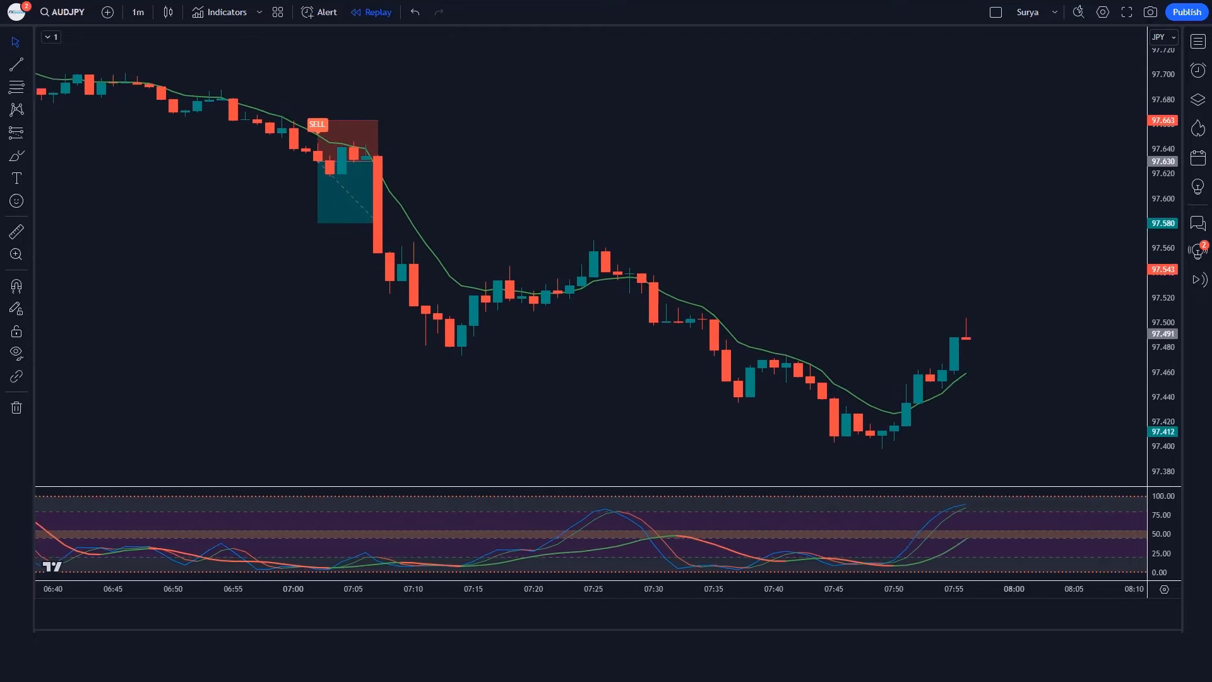
key(shift+Right)
key(shift+Right)
key(shift+Right)
key(shift+Right)
key(shift+Right)
key(shift+Right)
key(shift+Right)
key(shift+Right)
key(shift+Right)
key(shift+Right)
key(shift+Right)
key(shift+Right)
key(shift+Right)
key(shift+Right)
key(shift+Right)
key(shift+Right)
key(shift+Right)
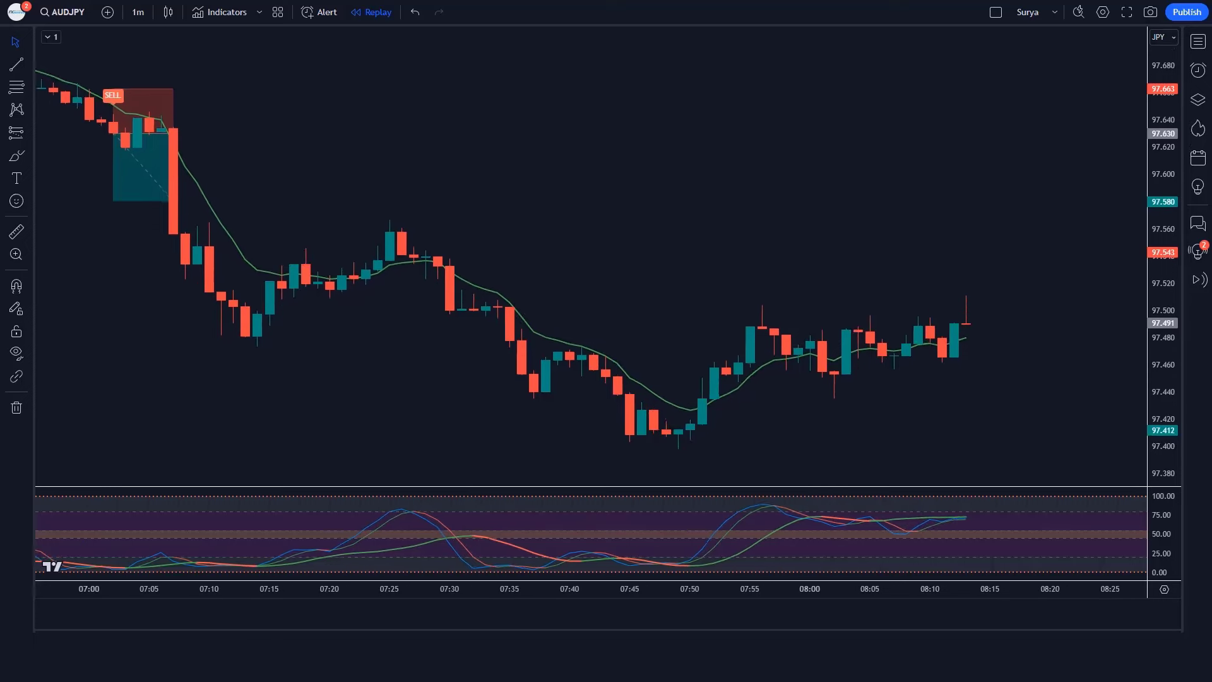
key(shift+Right)
key(shift+Right)
key(shift+Right)
key(shift+Right)
key(shift+Right)
key(shift+Right)
key(shift+Right)
key(shift+Right)
key(shift+Right)
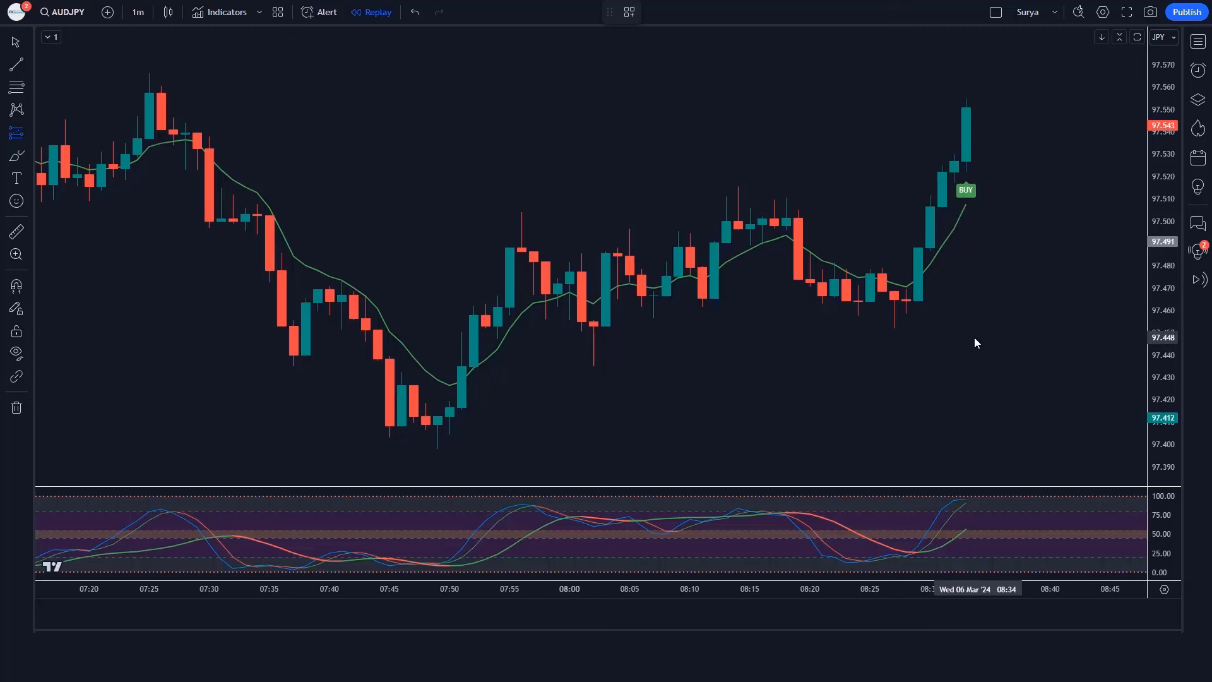
Place a long at the BUY candle near 97.55 with its stop at the swing low near 97.47
click(967, 108)
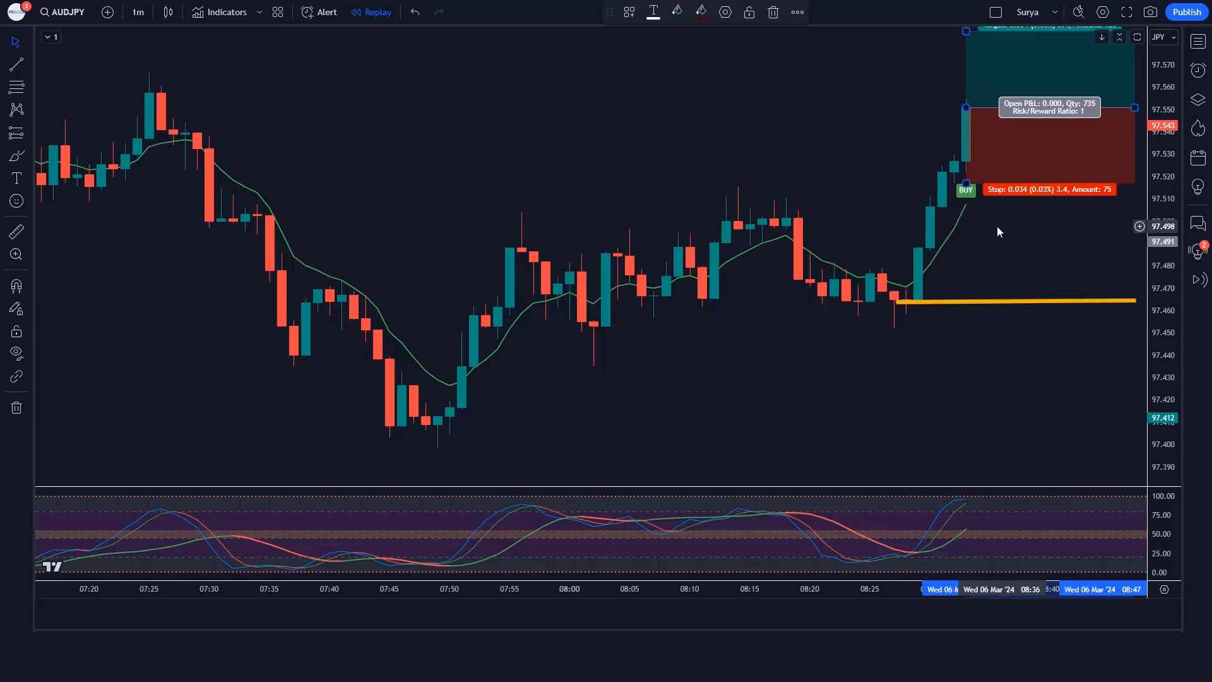
drag(968, 181, 966, 292)
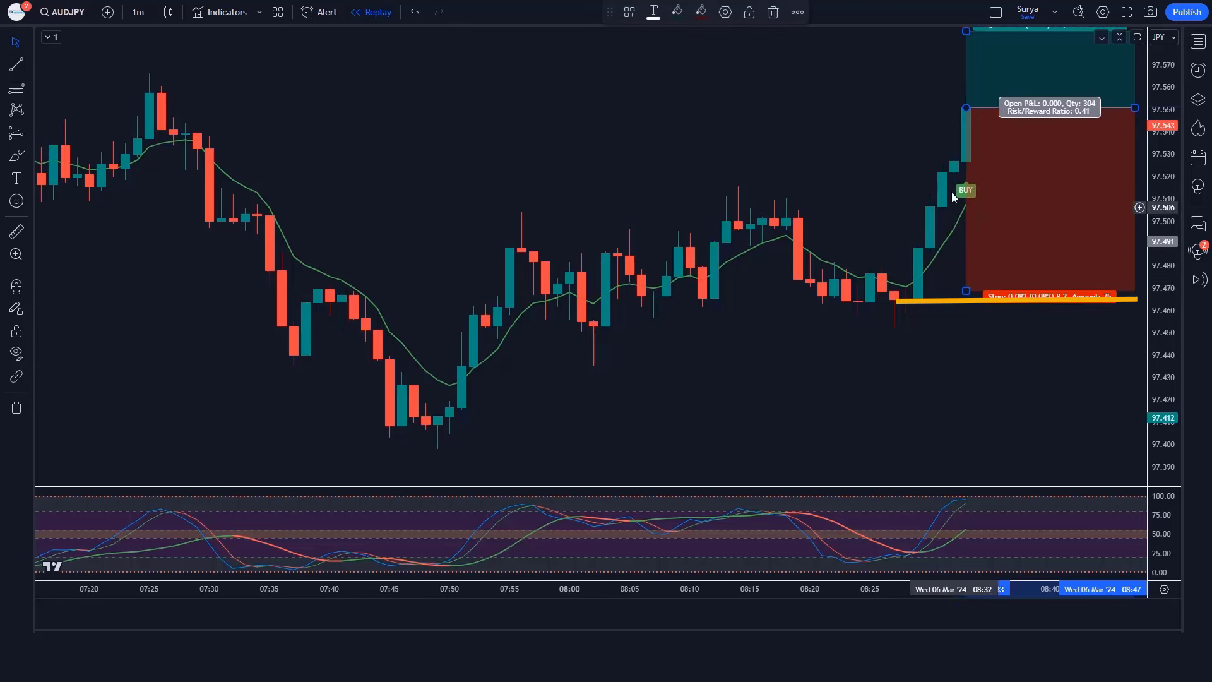
click(1046, 341)
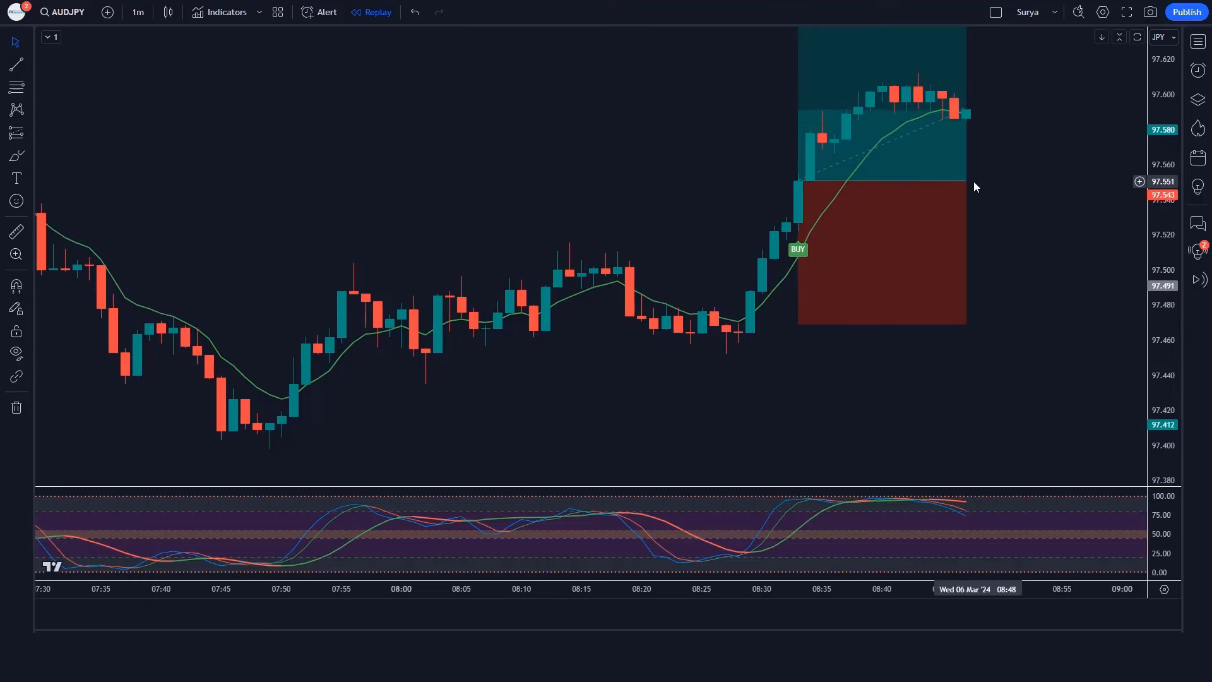
End the long position box at the target-hit candle and replay forward to the next SELL signal
drag(975, 187, 1156, 183)
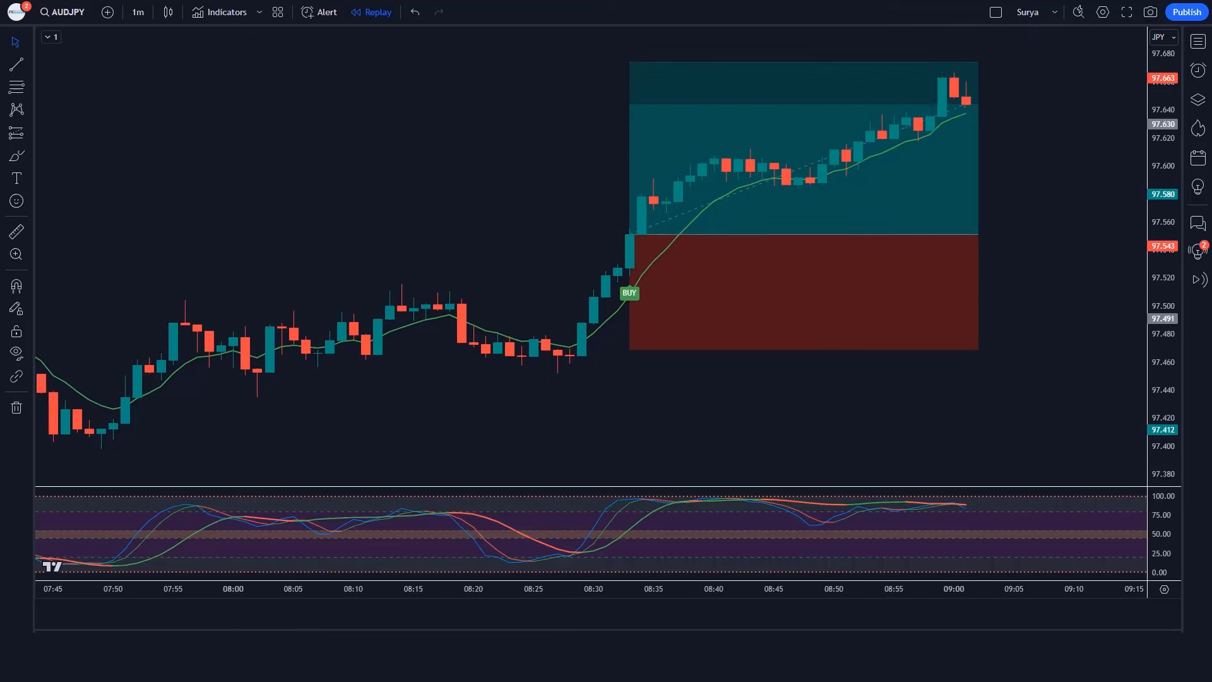
drag(966, 235, 1147, 309)
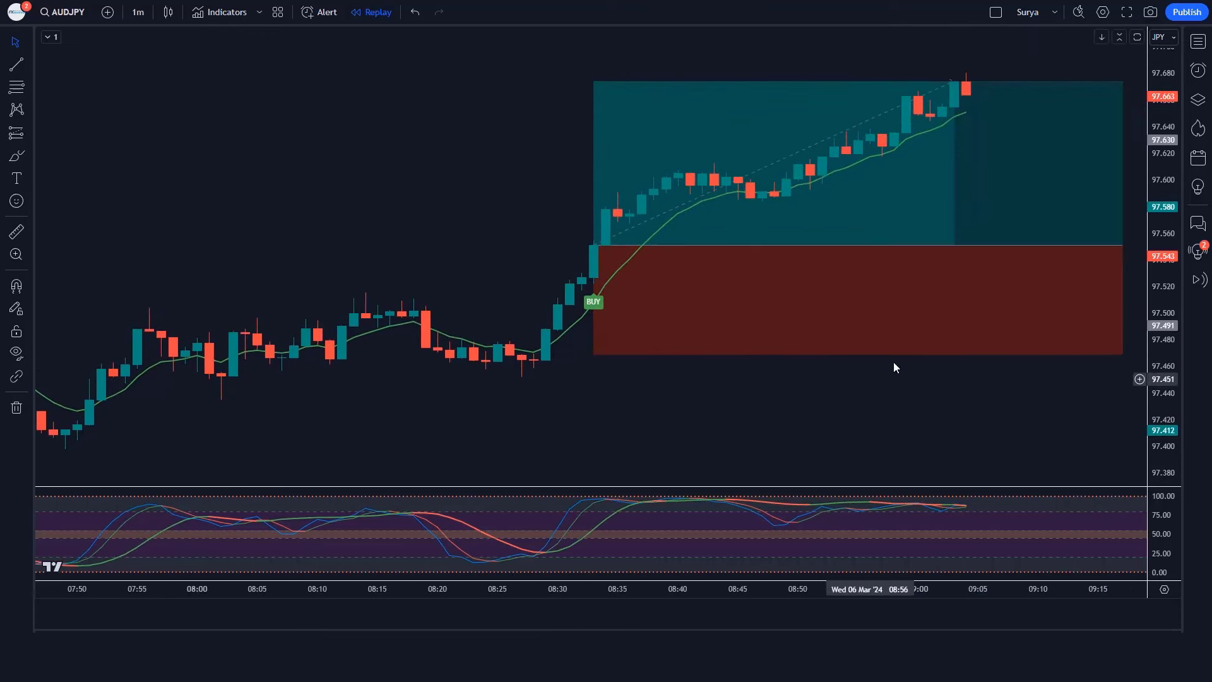
drag(1144, 245, 955, 246)
click(993, 262)
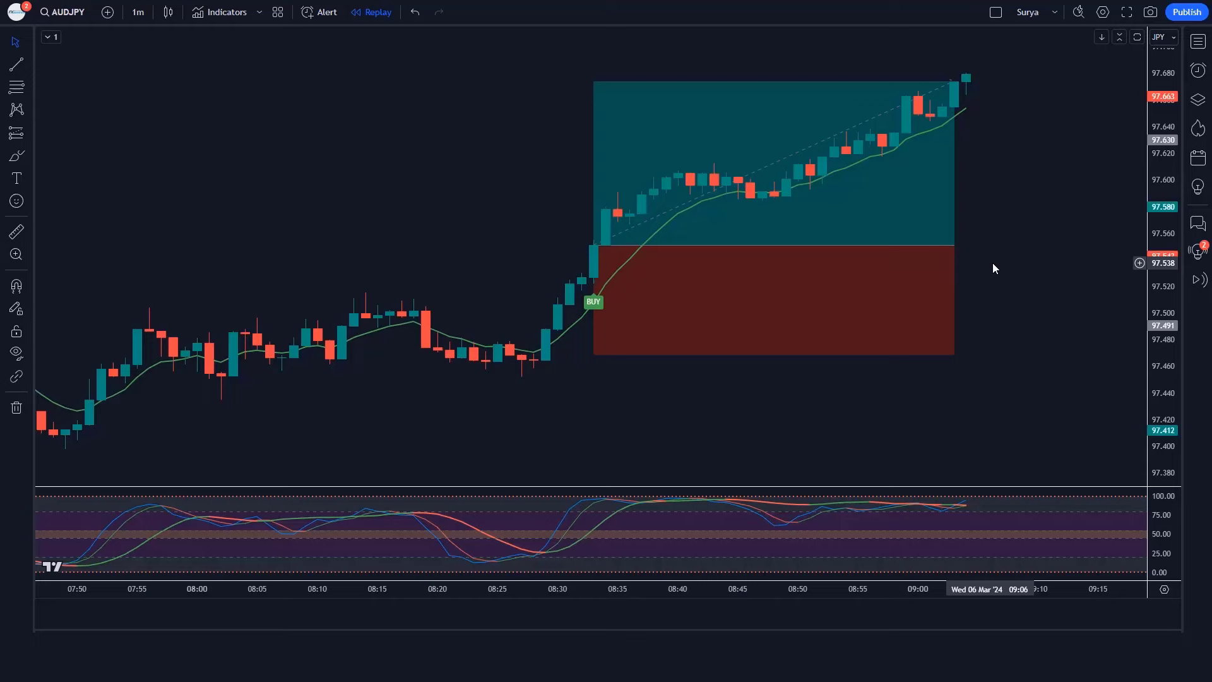
key(shift+Down)
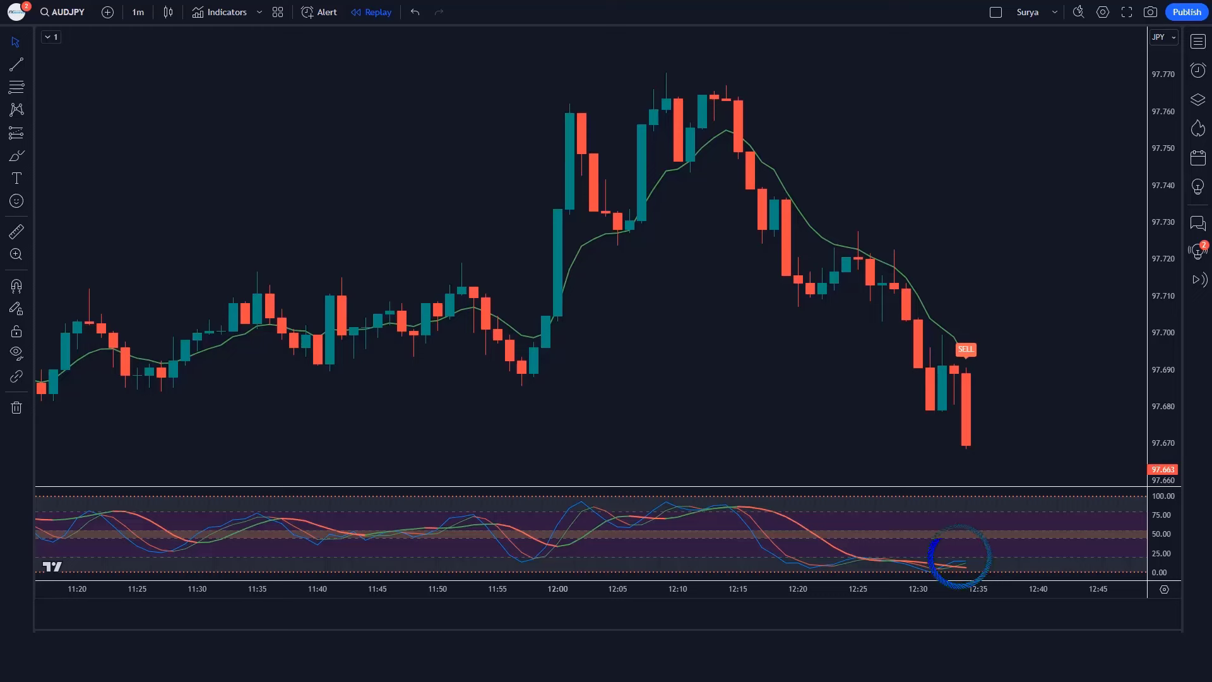
Place a short position at the SELL candle with its stop raised to 97.721
click(960, 446)
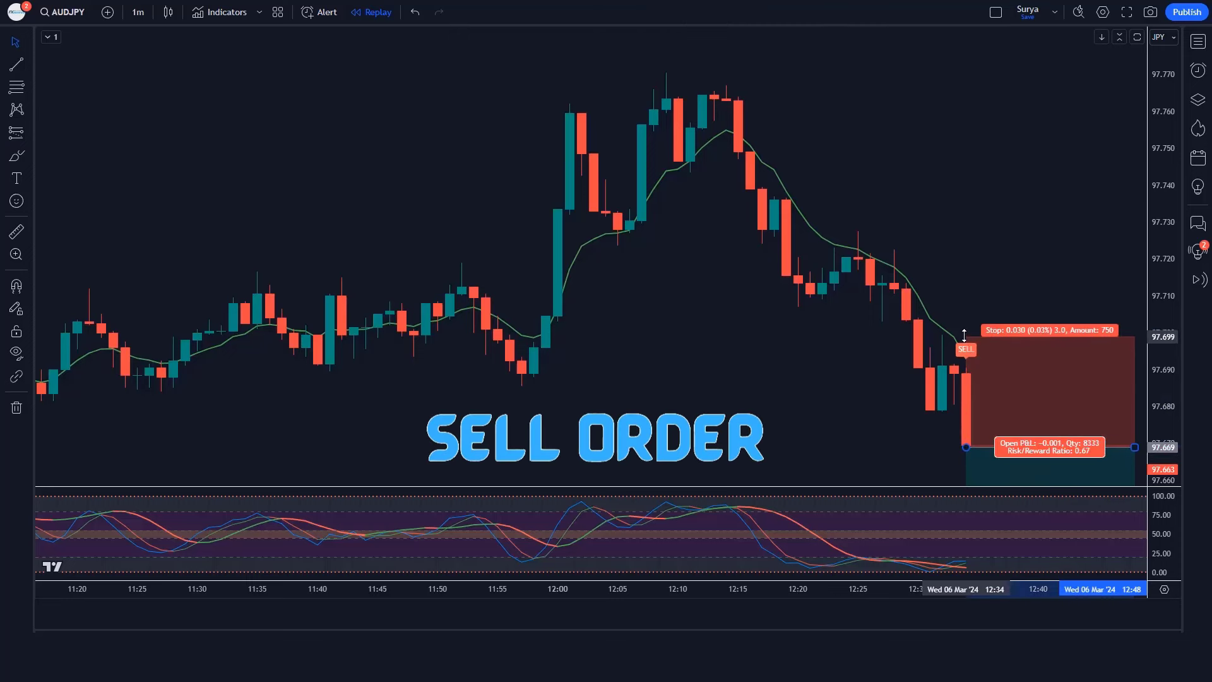
drag(964, 333, 962, 283)
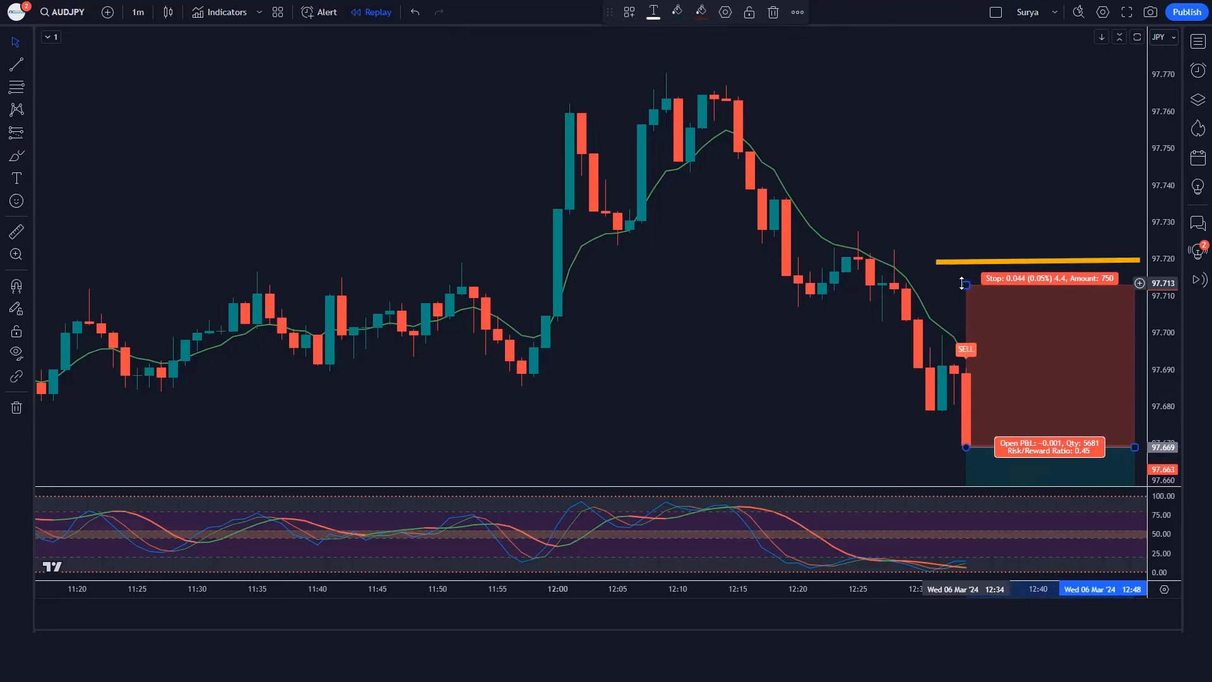
drag(966, 285, 966, 256)
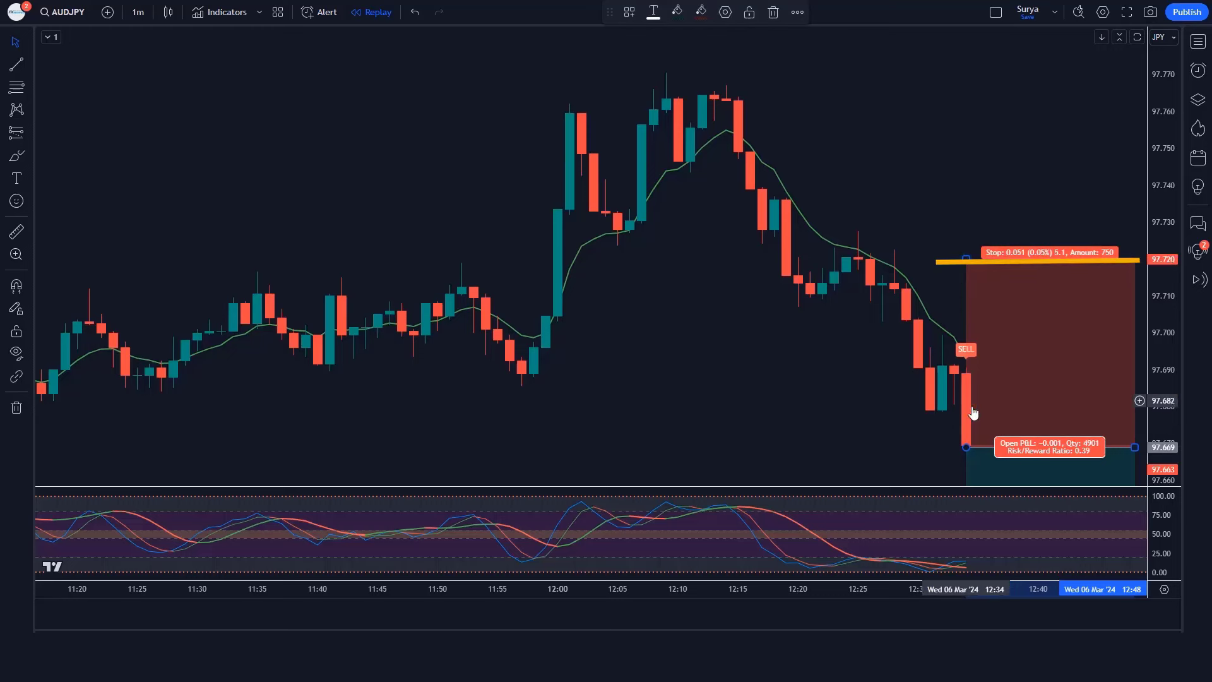
click(834, 352)
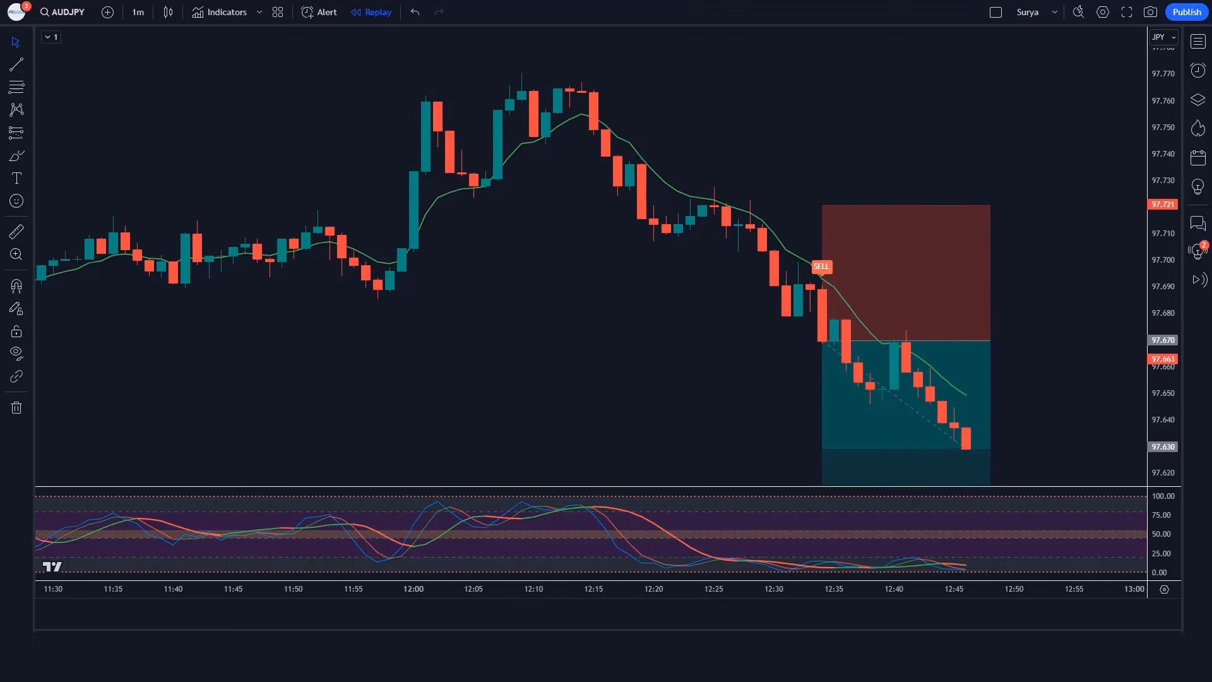
Trim the short position box to the target-hit candle and replay ahead to the next BUY signal
click(833, 373)
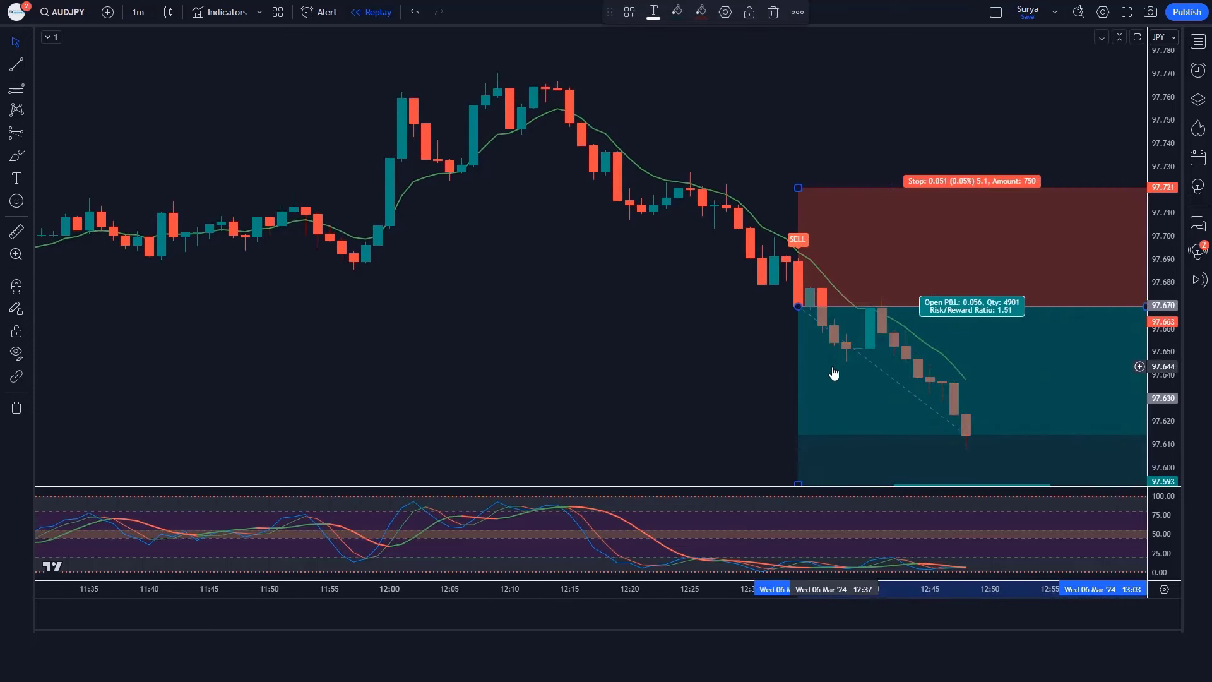
click(619, 532)
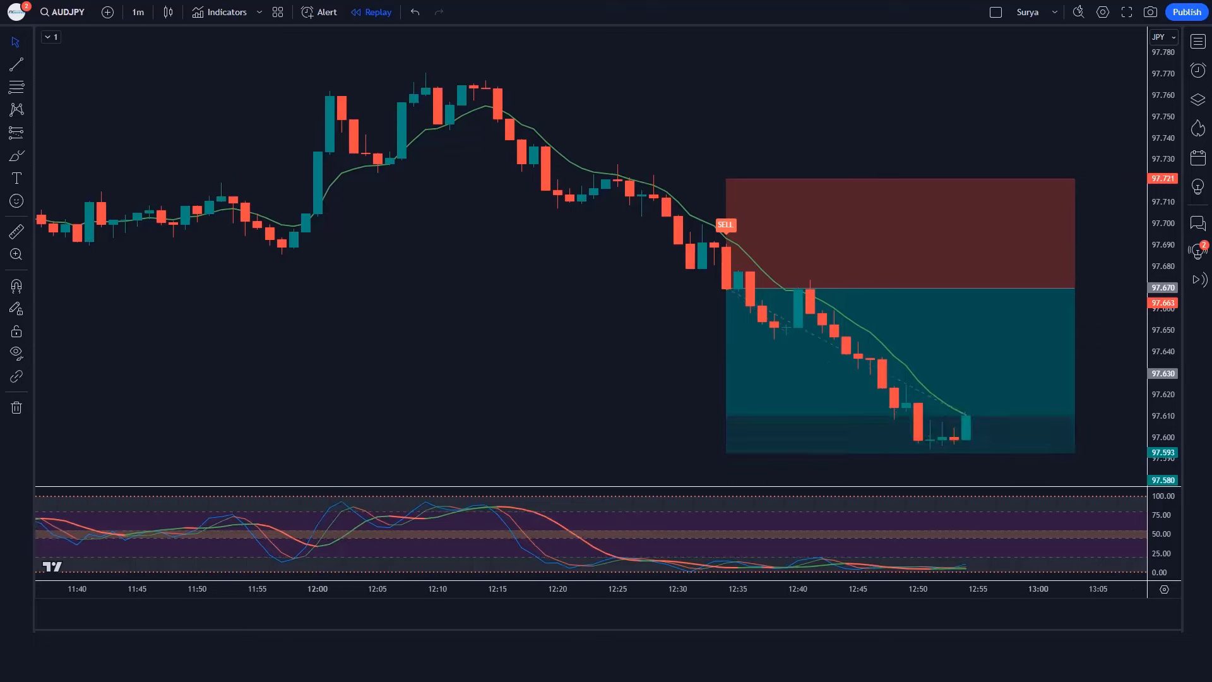
click(1061, 282)
drag(1064, 282, 967, 282)
click(990, 312)
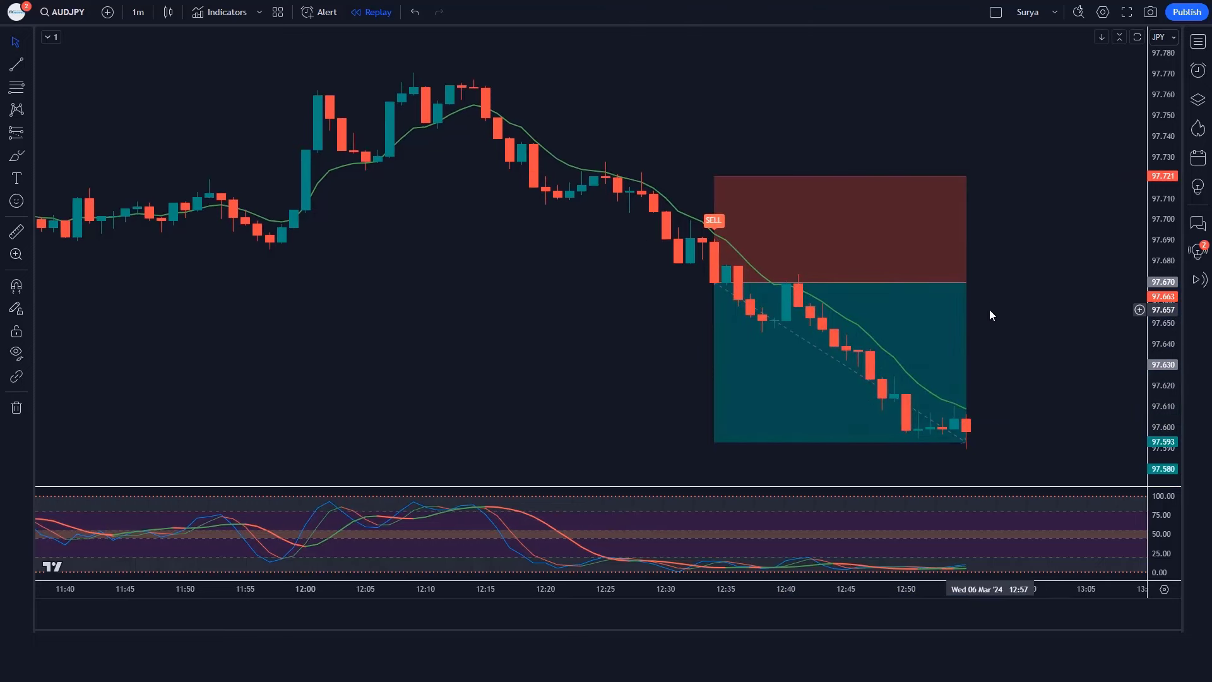
key(shift+Down)
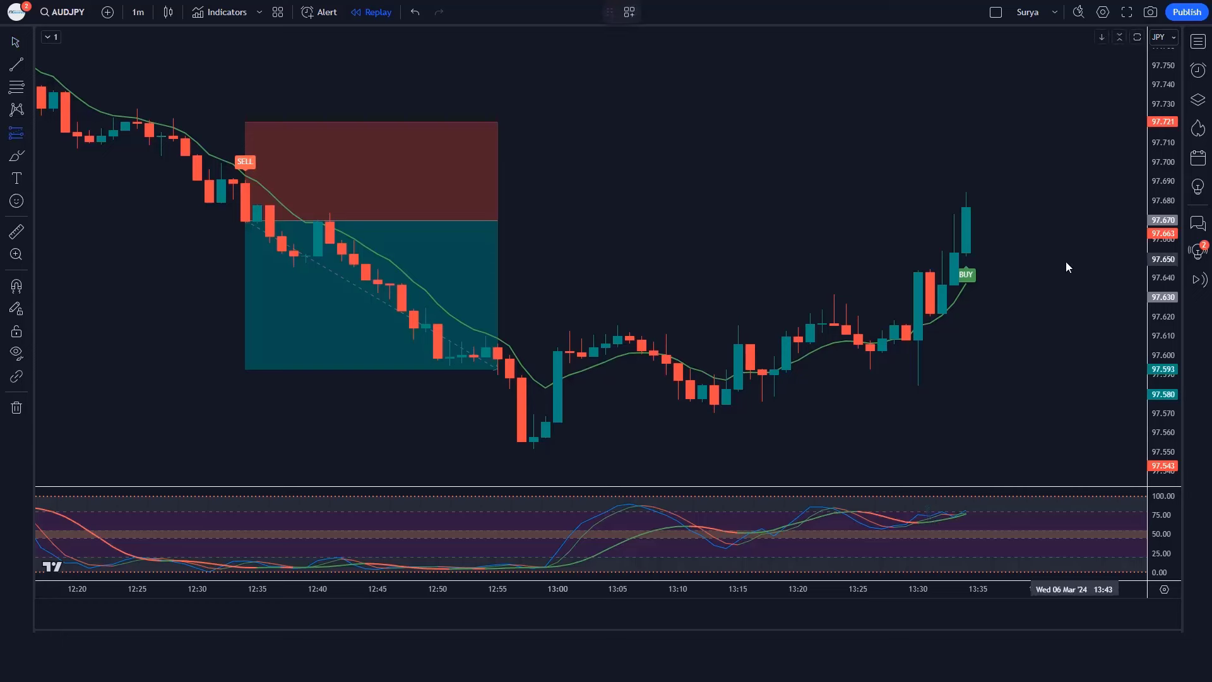
Place a long at the BUY candle from 97.670 with stop 97.580 and R:R 1.5, extended to the chart edge
click(971, 206)
drag(966, 271, 973, 377)
drag(966, 132, 966, 27)
click(899, 394)
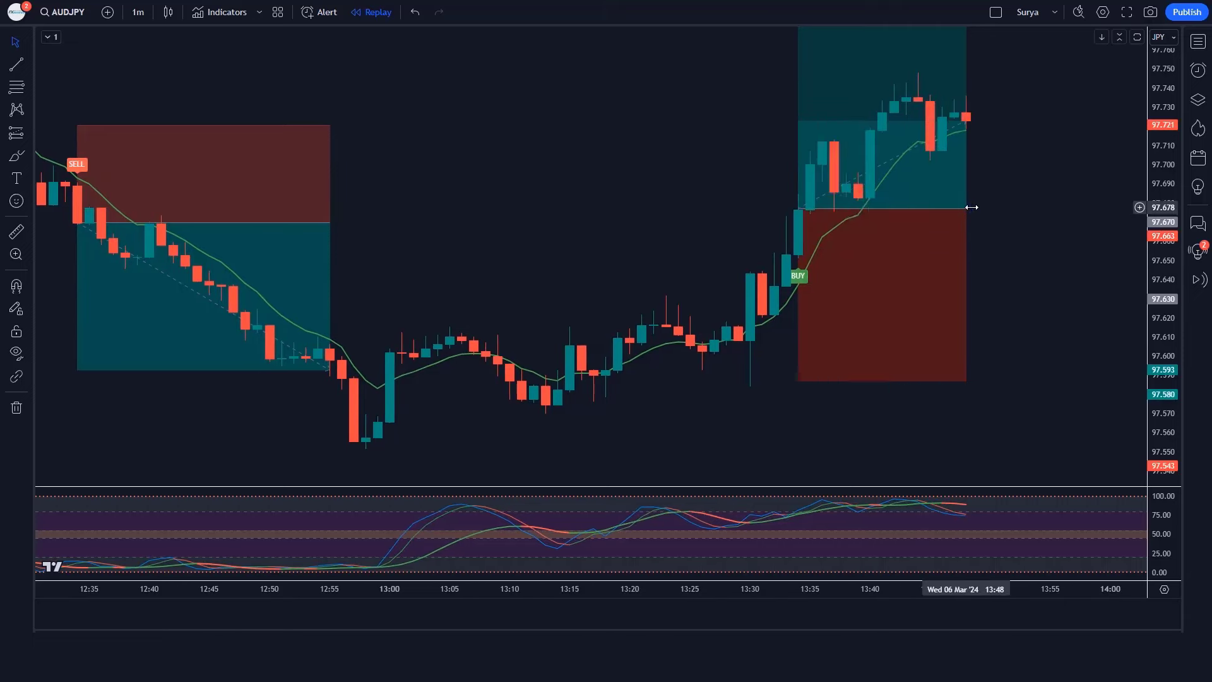
drag(972, 208, 1145, 207)
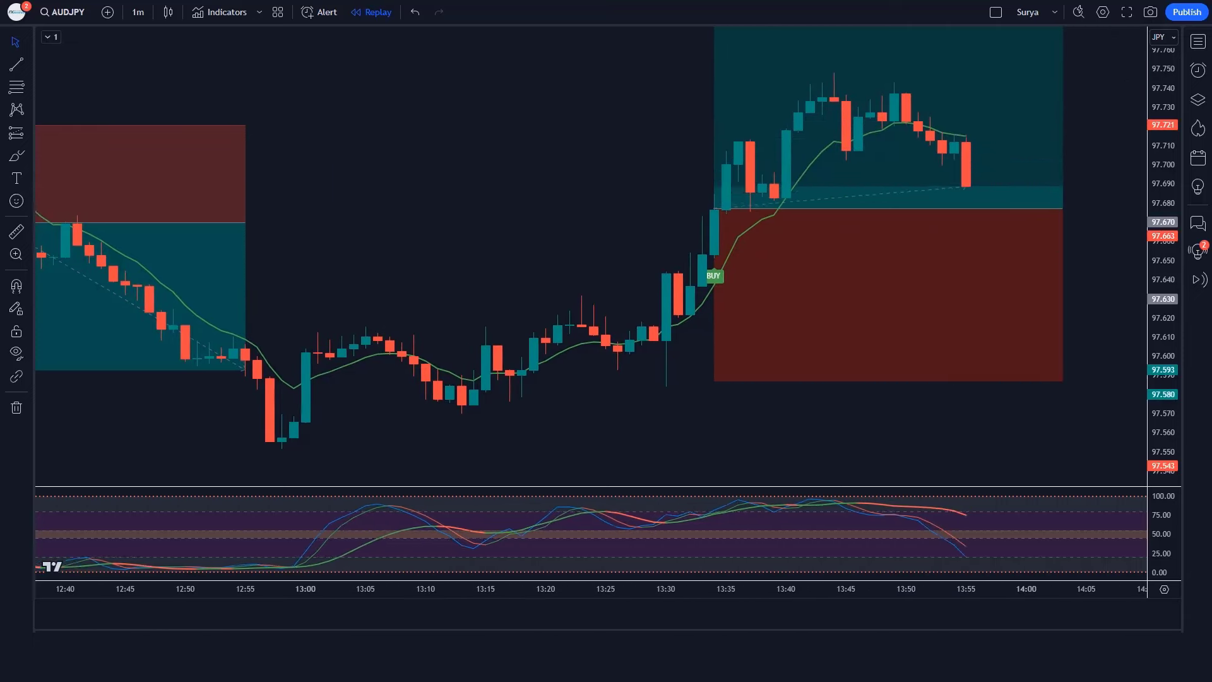
End the 97.670 long position box at the candle that hit its target near 97.805
drag(967, 208, 1144, 208)
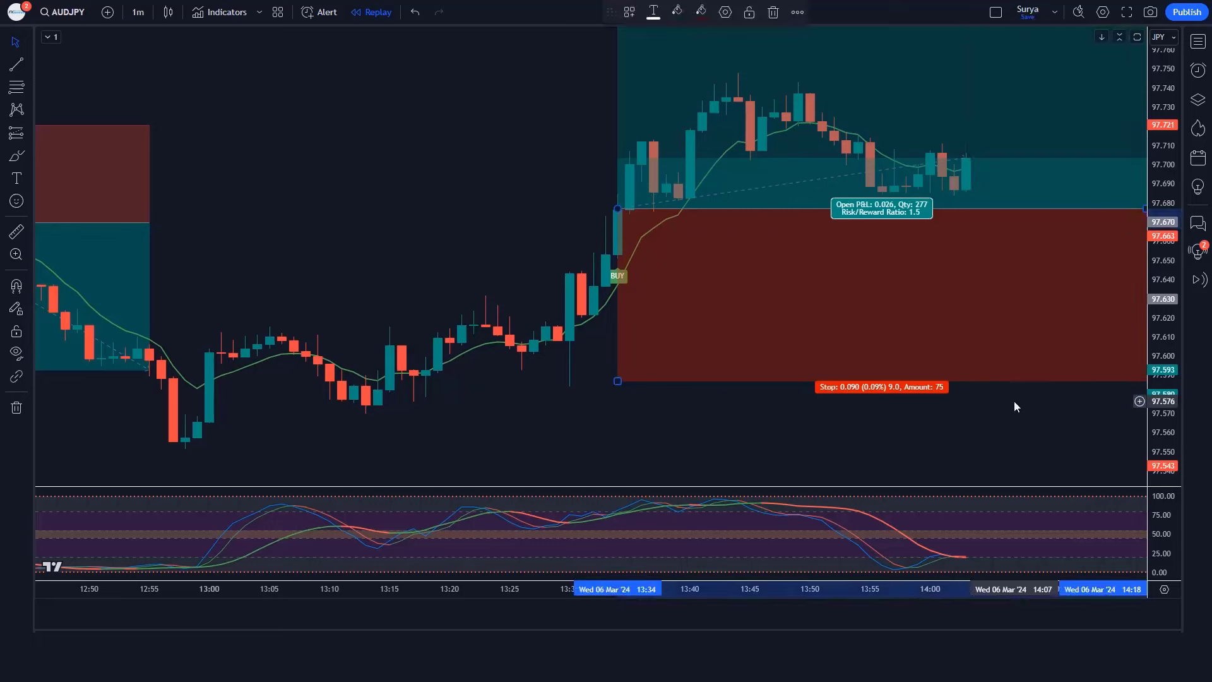
click(1016, 407)
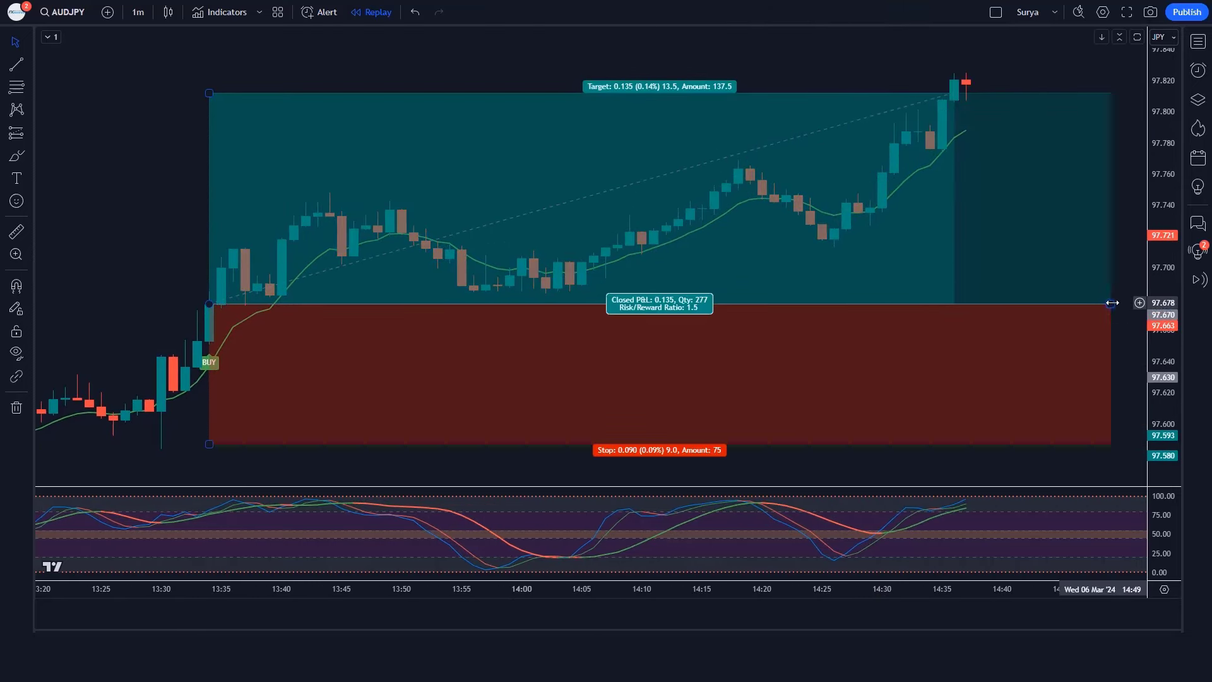
drag(1115, 304, 955, 297)
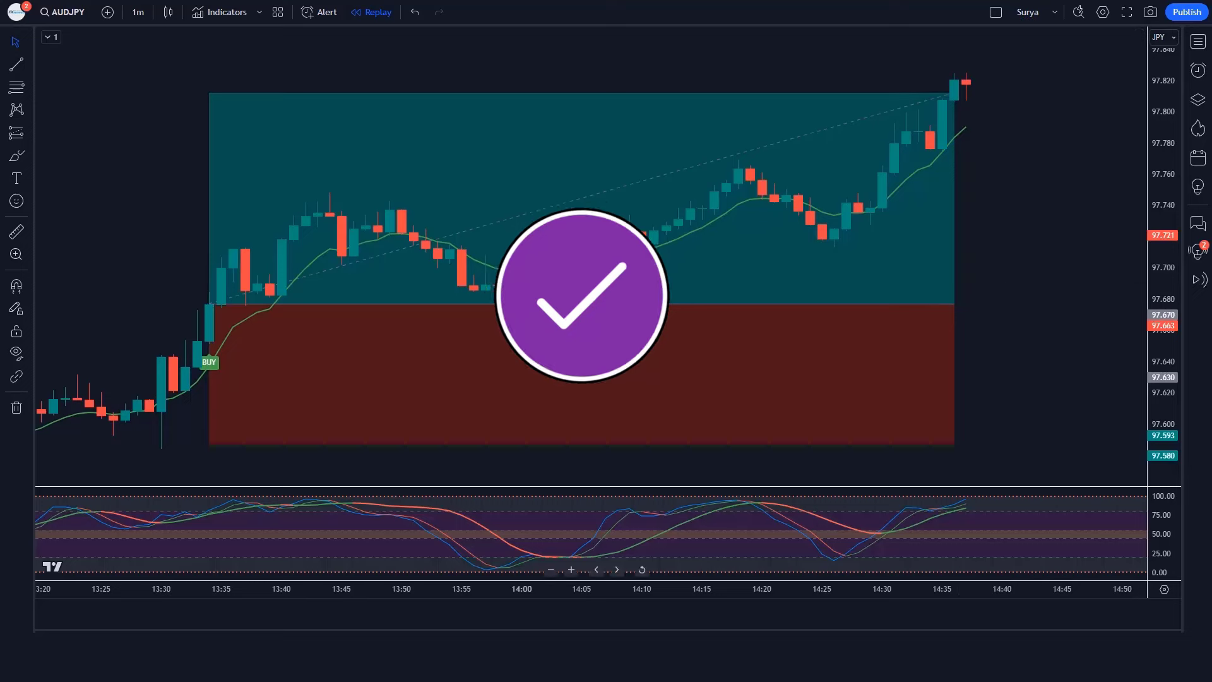